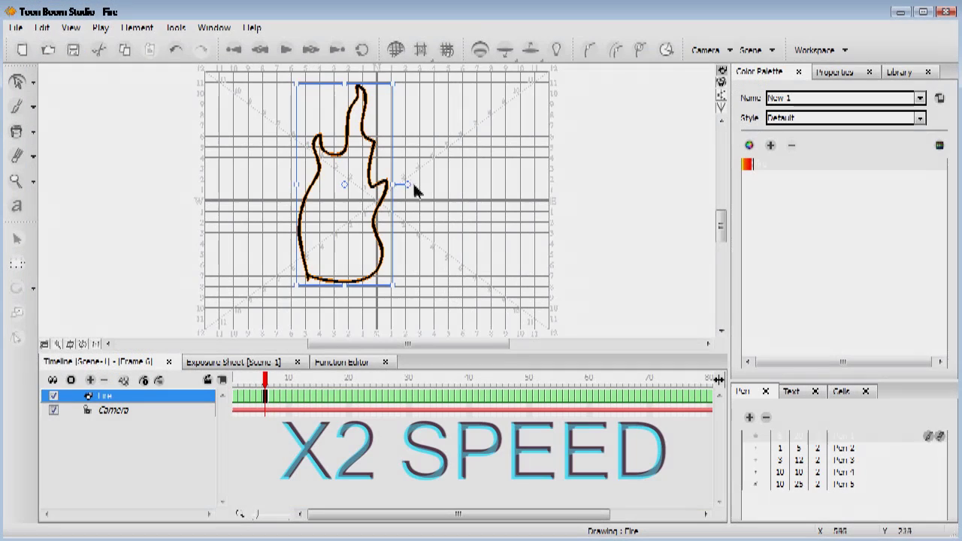
- Scrub the flame frames, then choose the Paint tool with the fire gradient swatch
drag(413, 189, 338, 303)
click(271, 380)
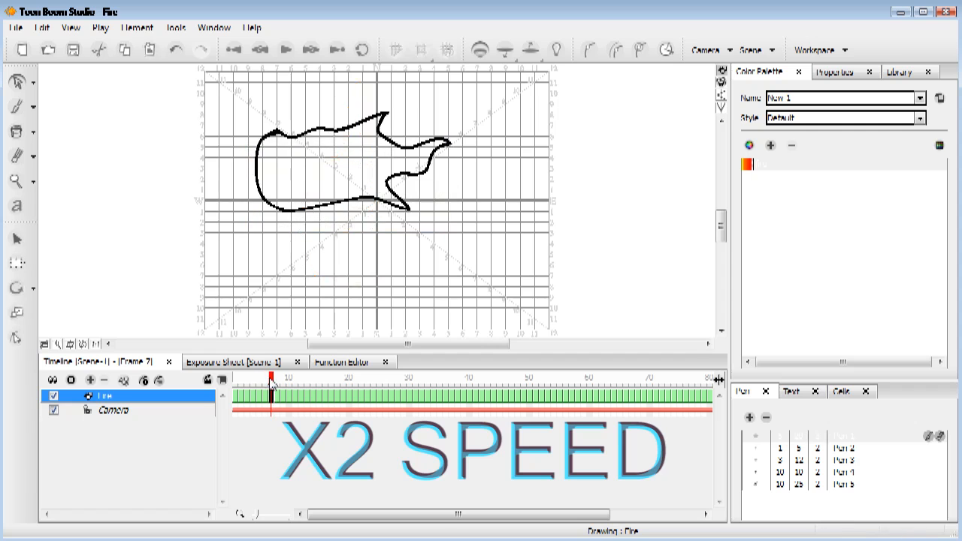
drag(271, 371, 235, 376)
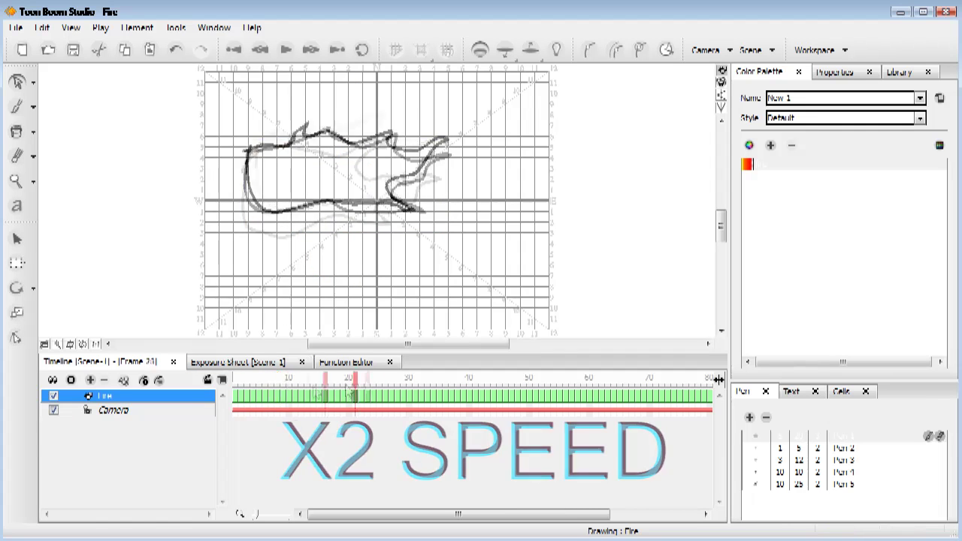
click(17, 131)
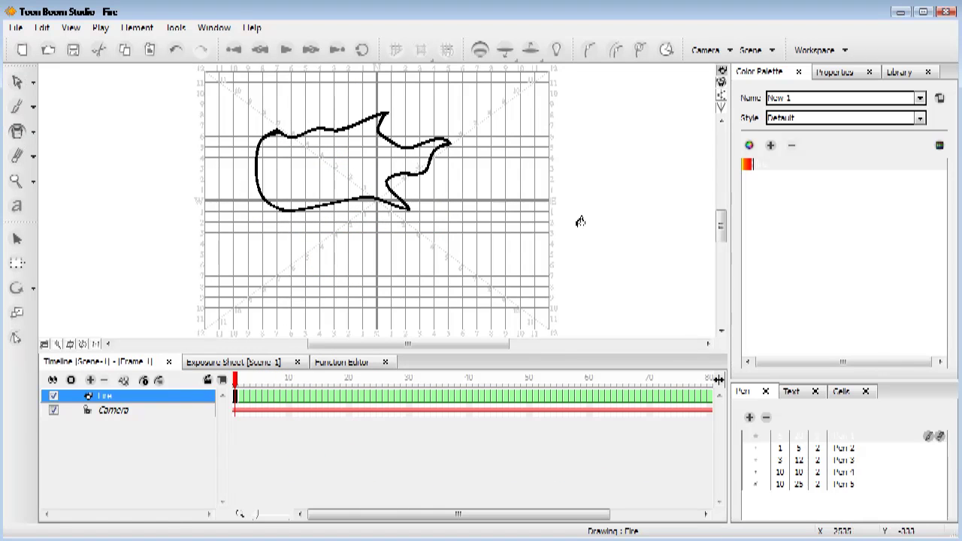
click(769, 172)
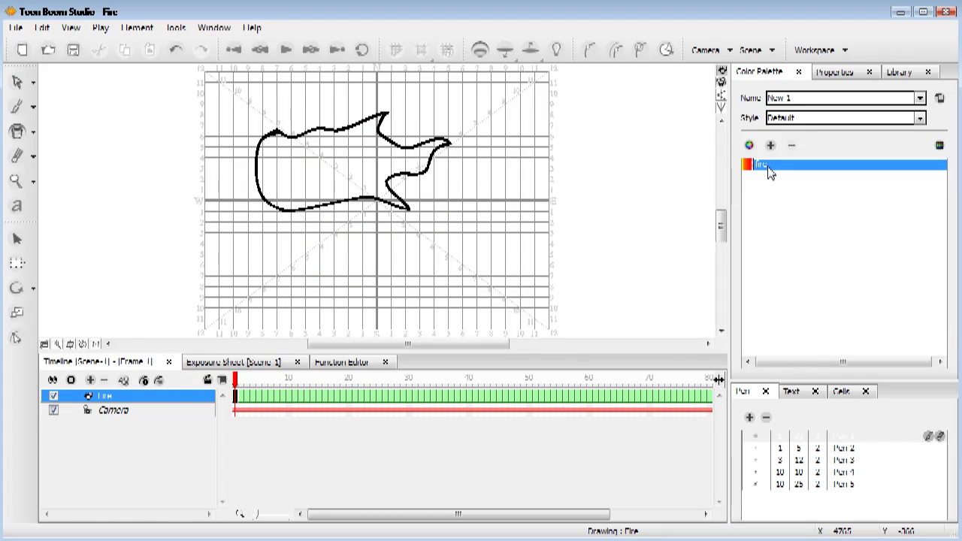
- Fill the flame outline with the yellow-to-red gradient on frames 1 through 7 and preview the result
click(290, 150)
click(244, 382)
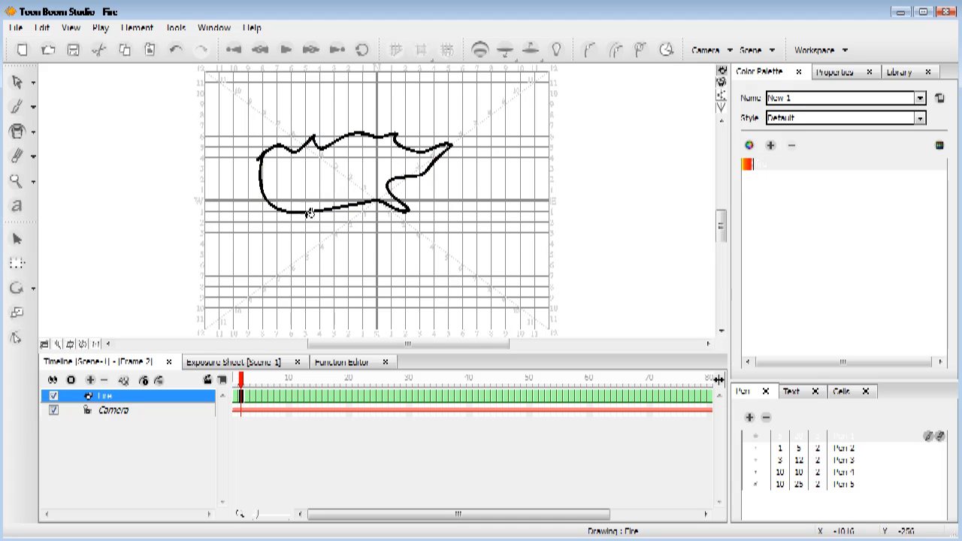
click(313, 174)
click(247, 382)
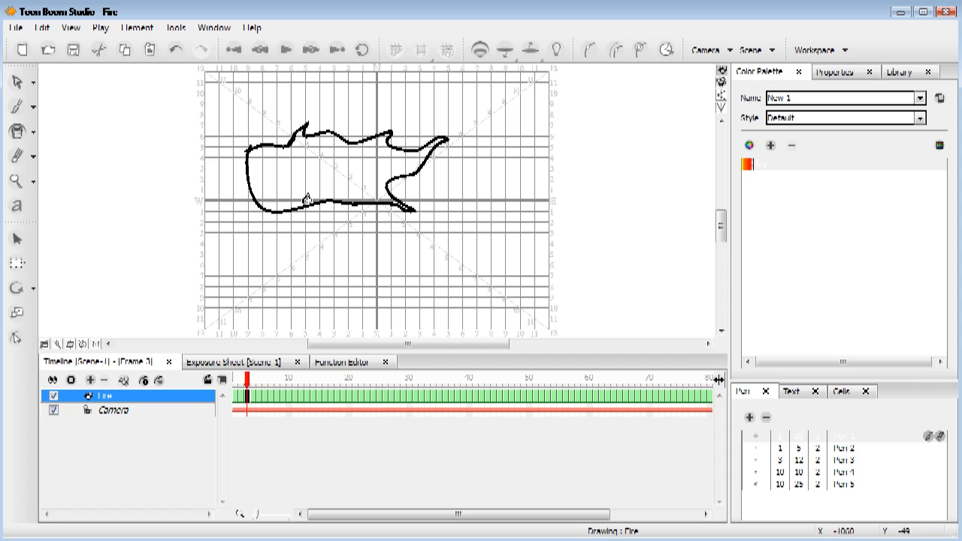
click(323, 161)
click(253, 381)
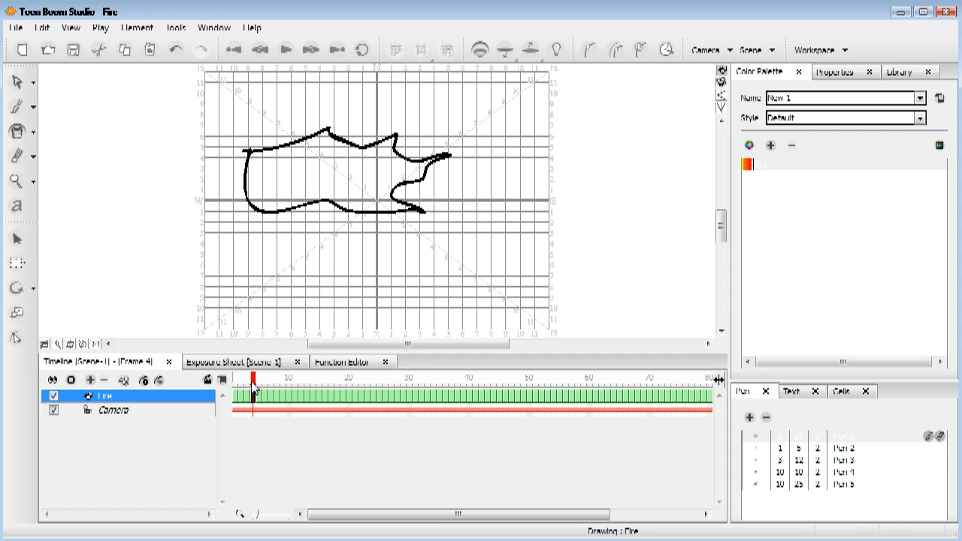
click(319, 177)
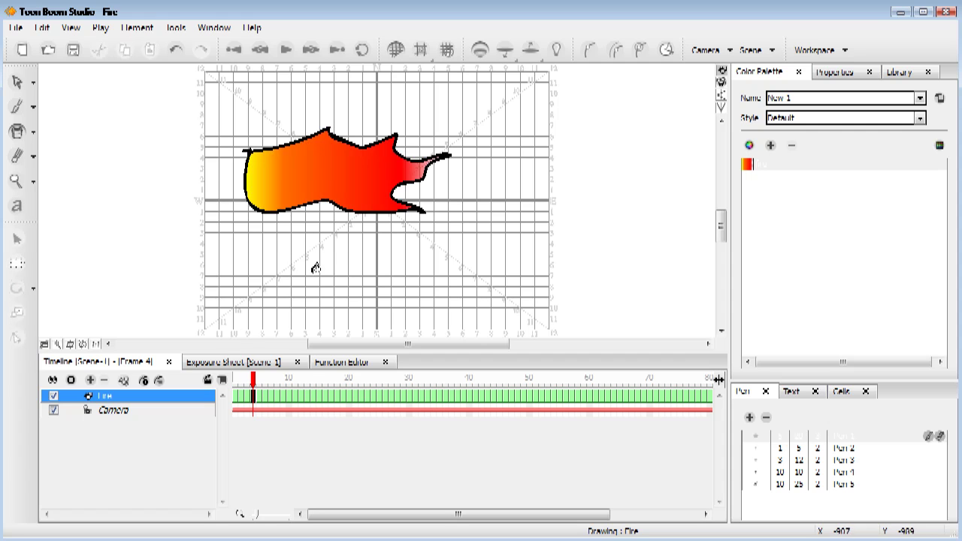
click(259, 382)
click(314, 200)
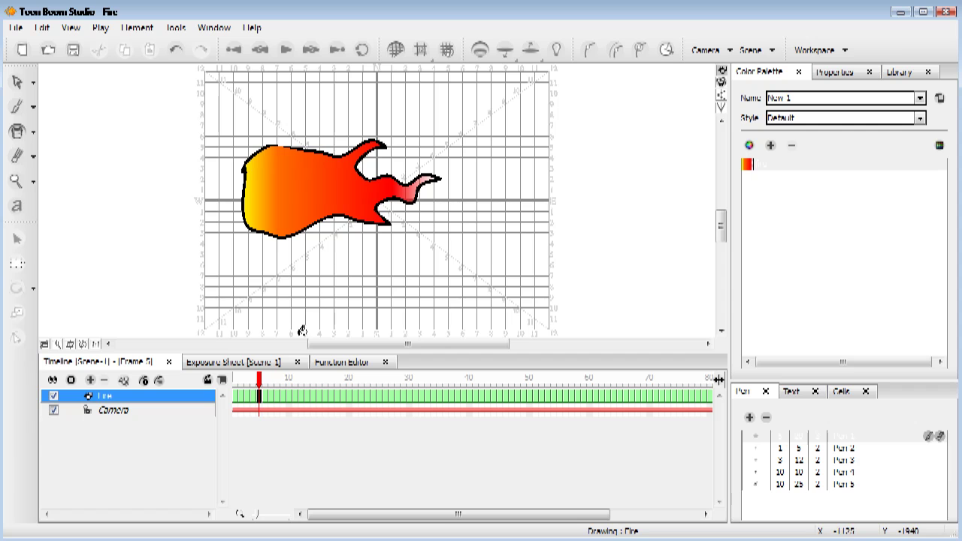
click(265, 381)
click(332, 190)
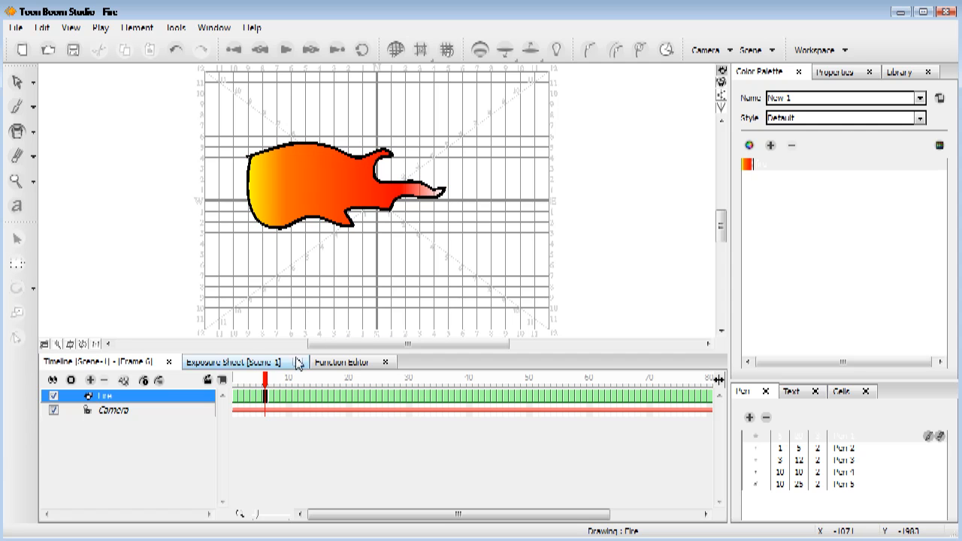
click(271, 383)
drag(276, 387, 229, 391)
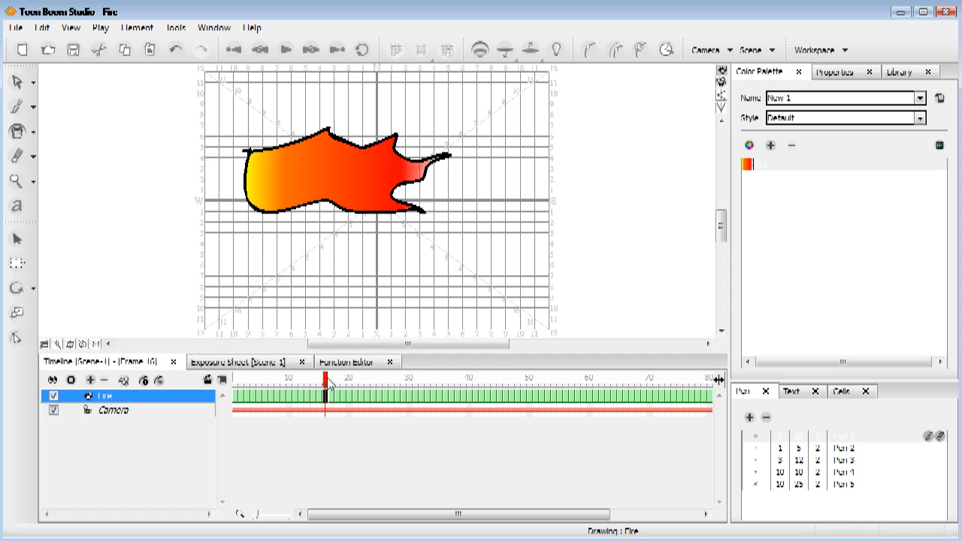
click(18, 83)
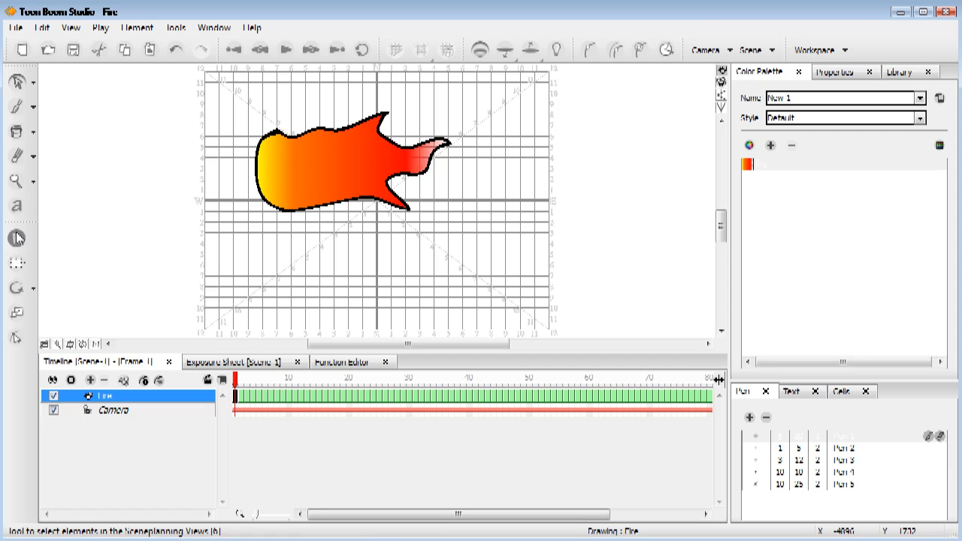
- Show the exposure sheet of Fire drawings and switch the stage to camera view with the flame selected
click(21, 245)
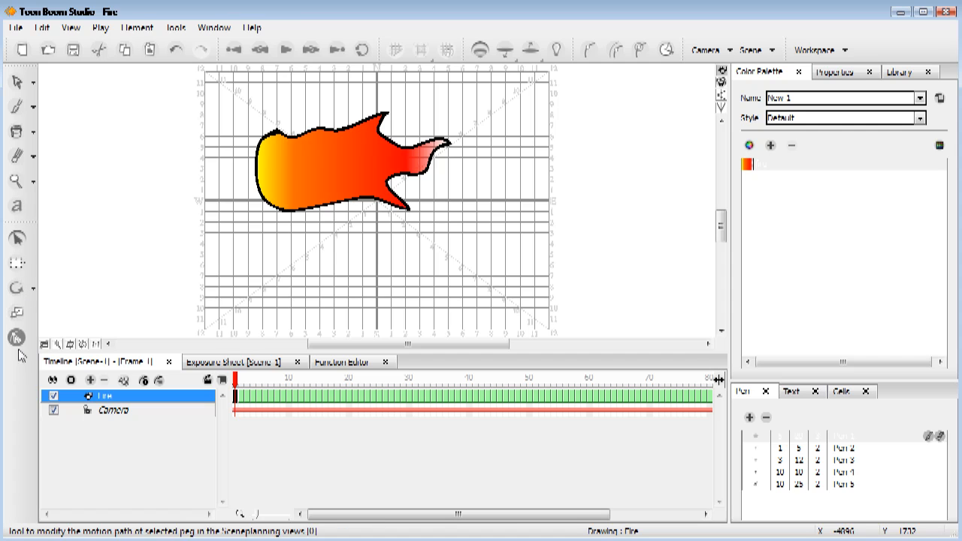
click(18, 214)
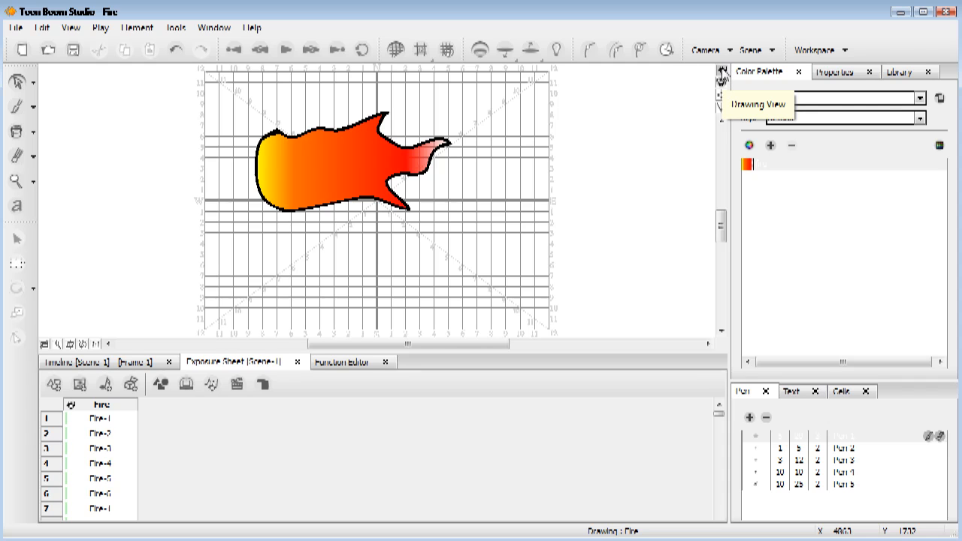
click(719, 89)
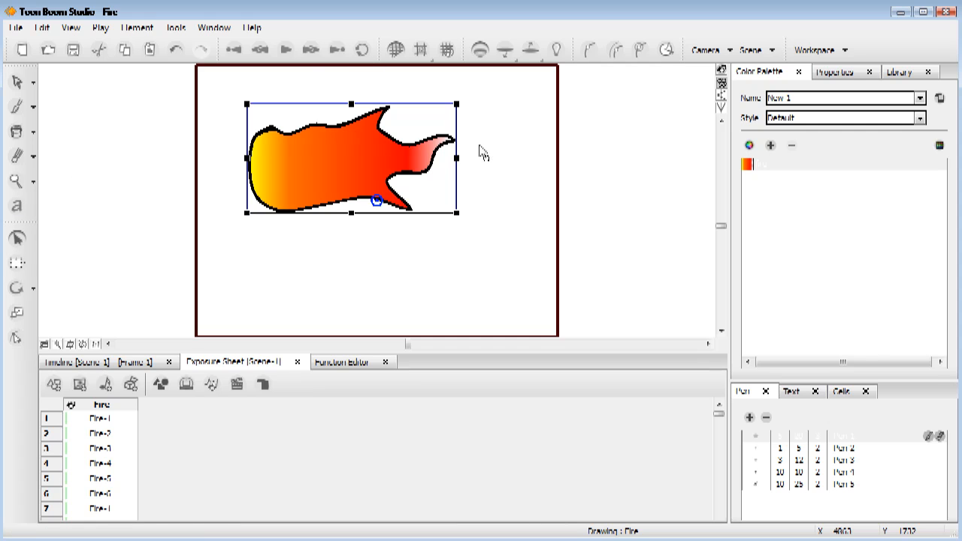
- Rotate the fire drawing upright, undo an unwanted extra tilt, and reselect the flame
drag(485, 161, 327, 62)
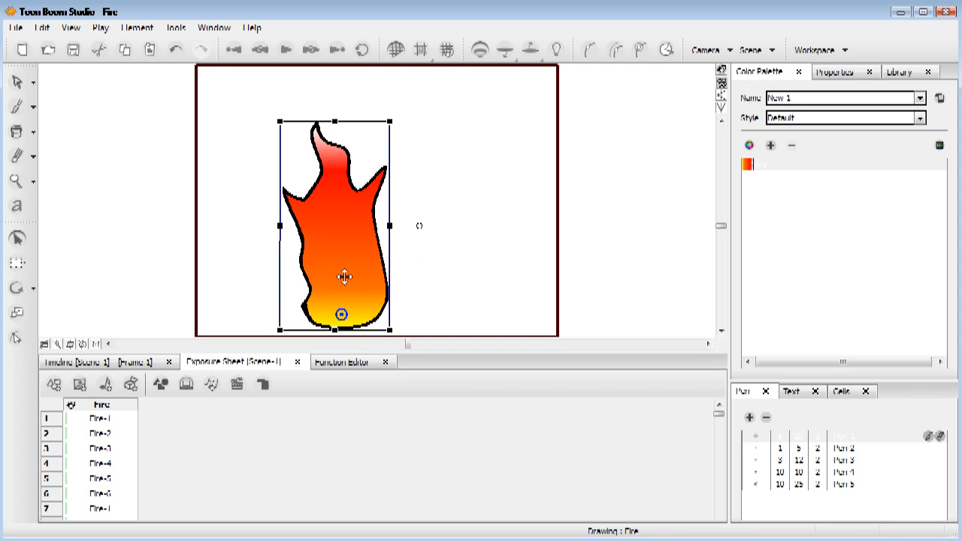
mouse_move(417, 222)
mouse_down()
mouse_move(434, 226)
mouse_move(391, 243)
mouse_move(424, 236)
mouse_up()
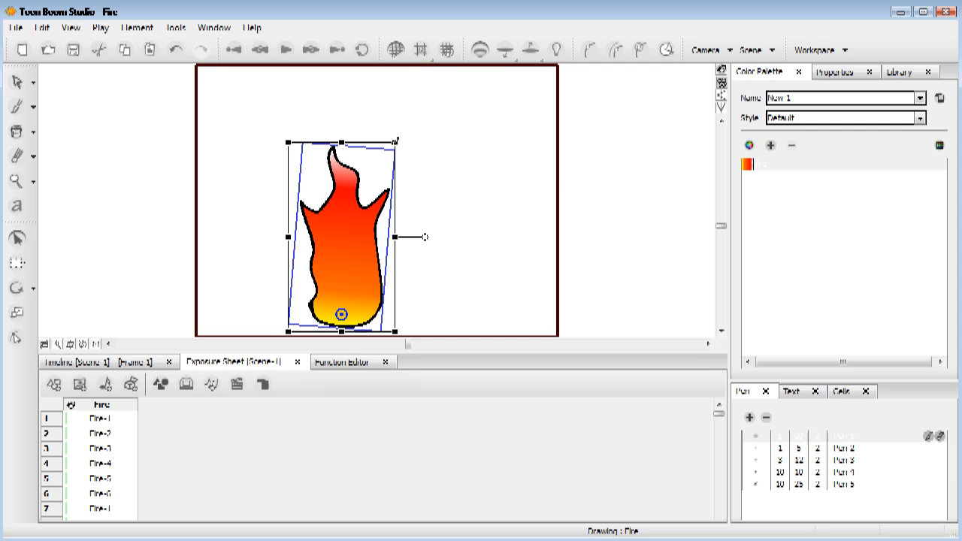
key(ctrl+z)
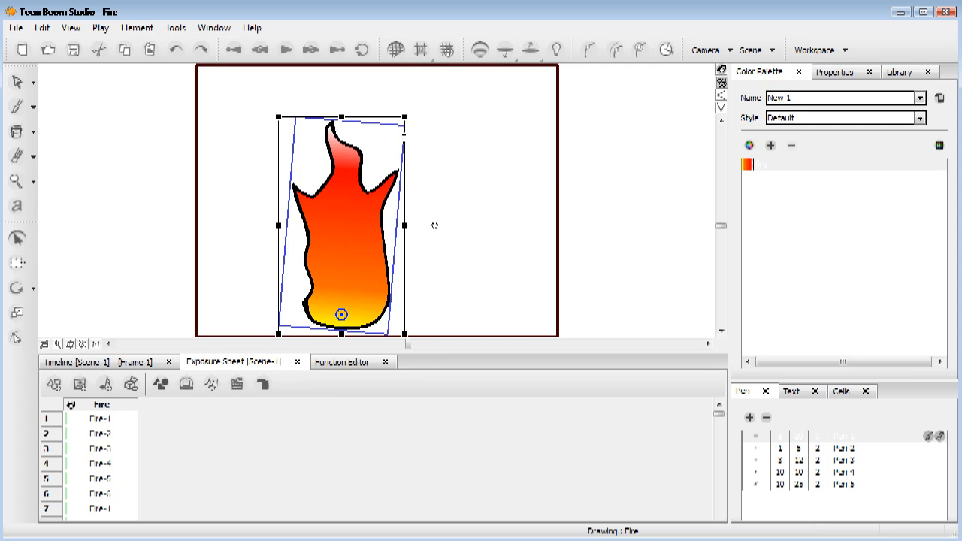
key(ctrl+z)
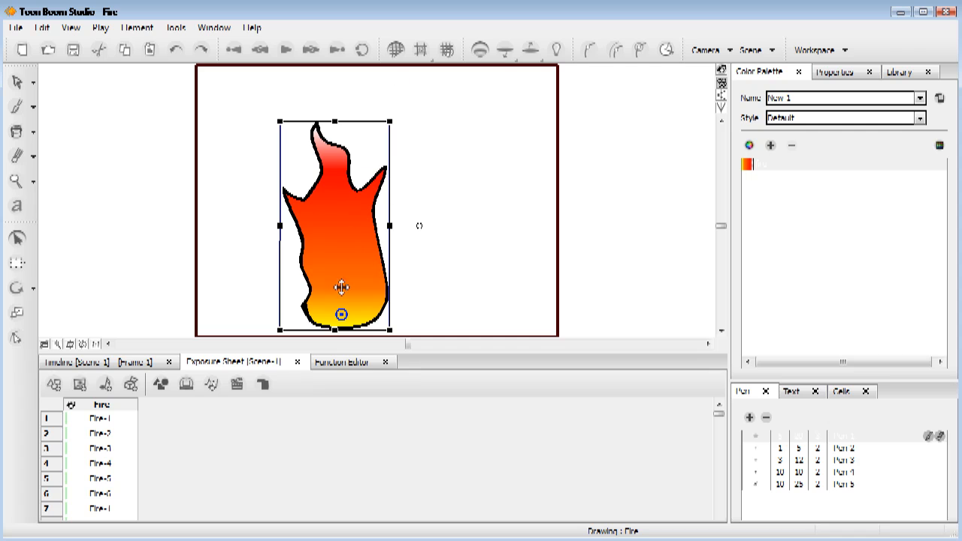
click(476, 204)
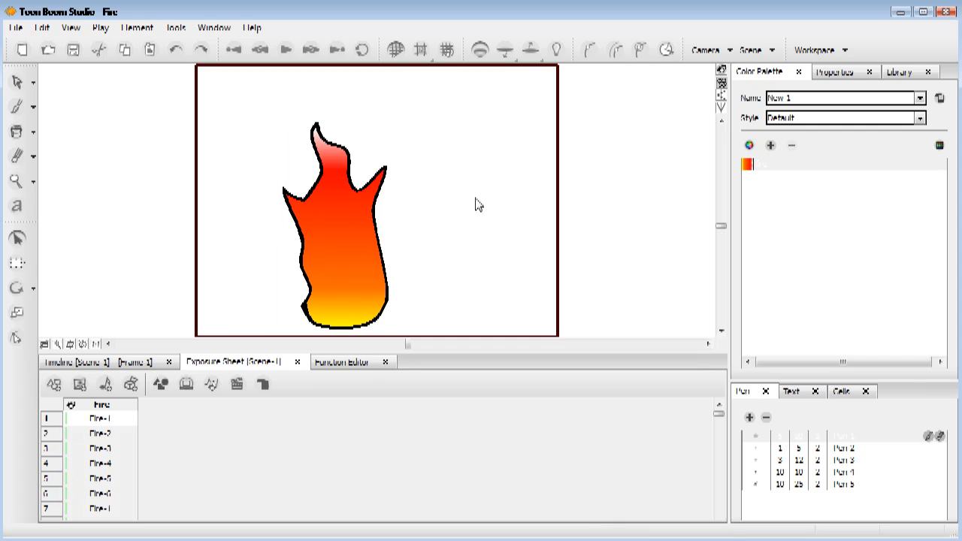
click(353, 272)
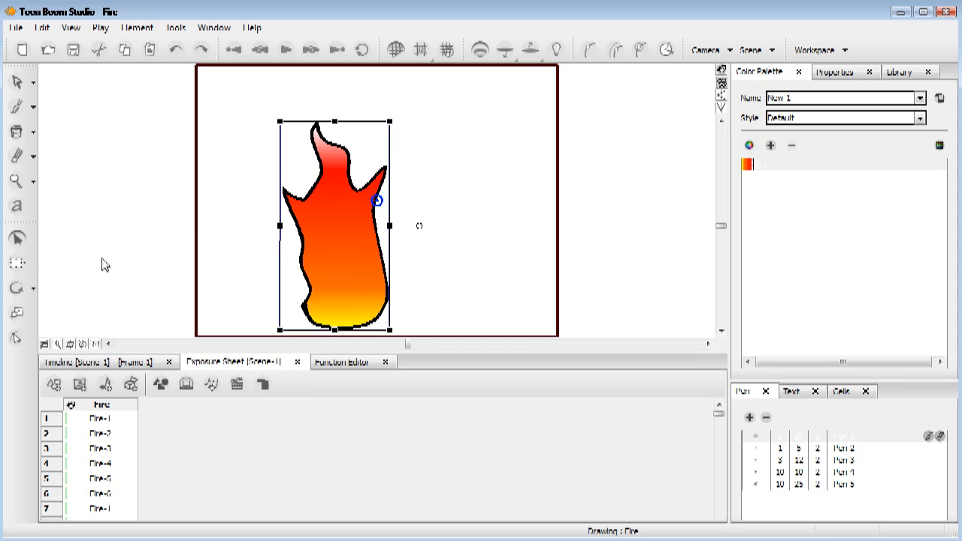
- Revert the flame to its sideways pose and set its rotation pivot at the flame's left edge
click(17, 289)
click(486, 238)
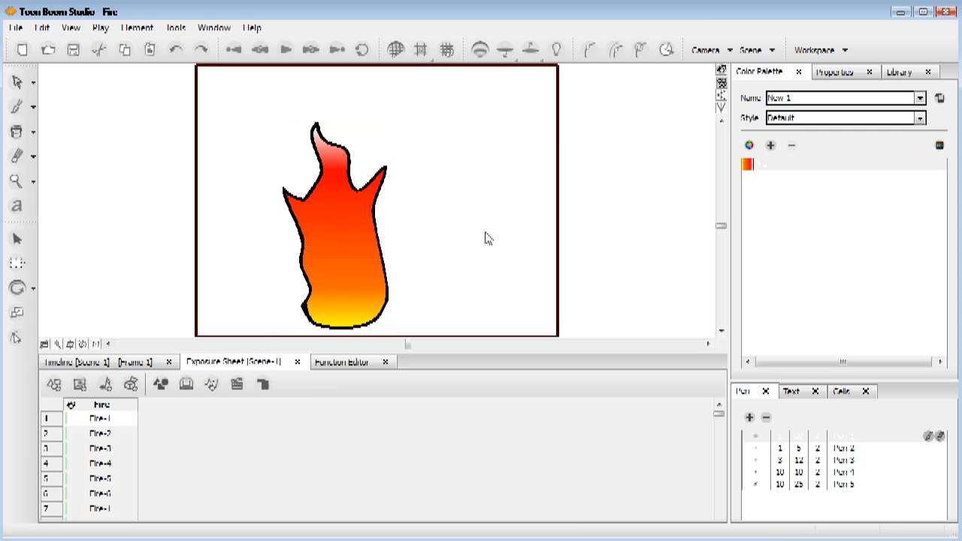
key(ctrl+7)
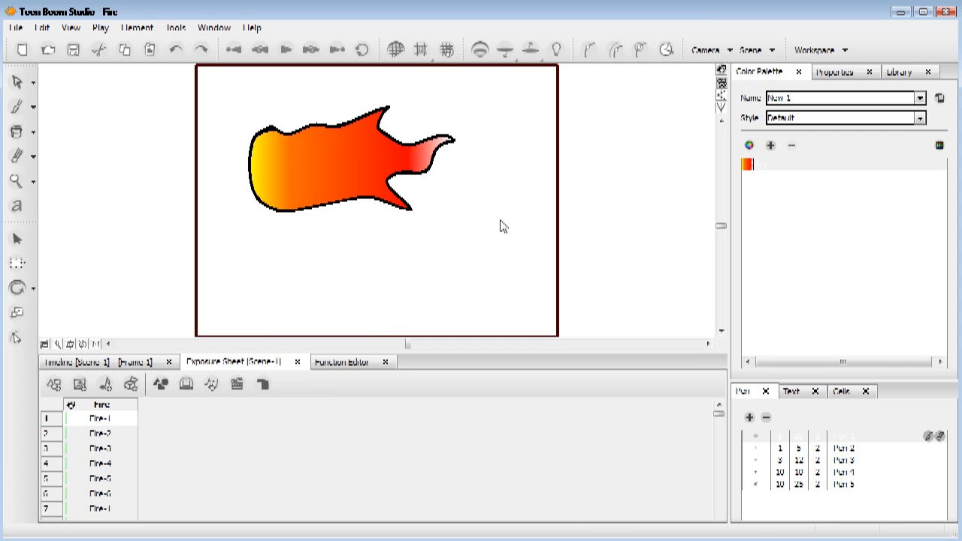
click(319, 176)
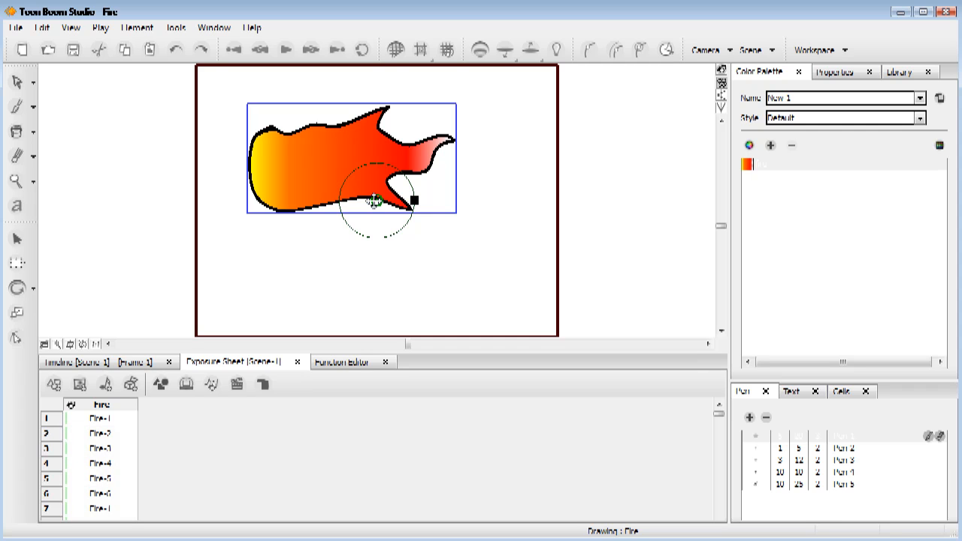
drag(377, 201, 258, 166)
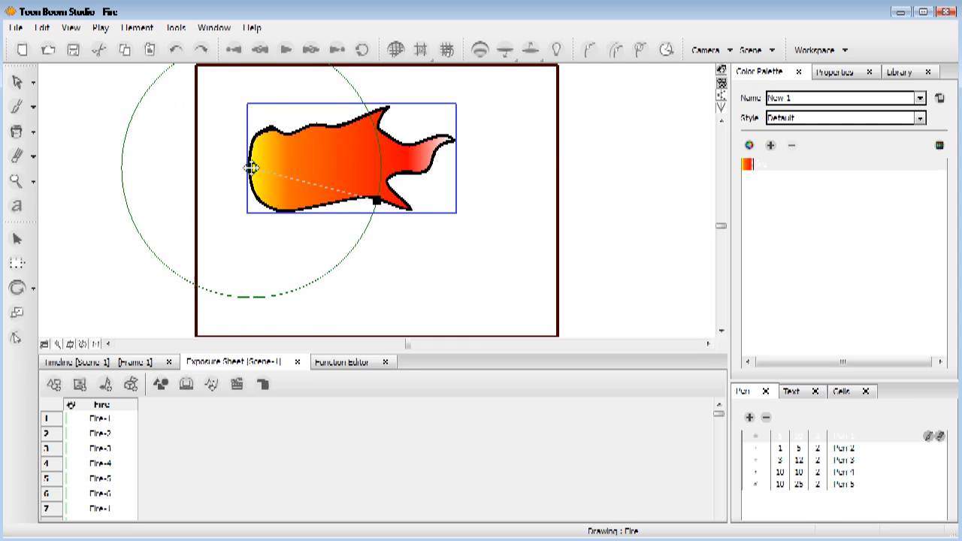
drag(257, 166, 251, 168)
- Rotate the flame to point upward, move it down to the stage centre, and show the timeline
click(17, 238)
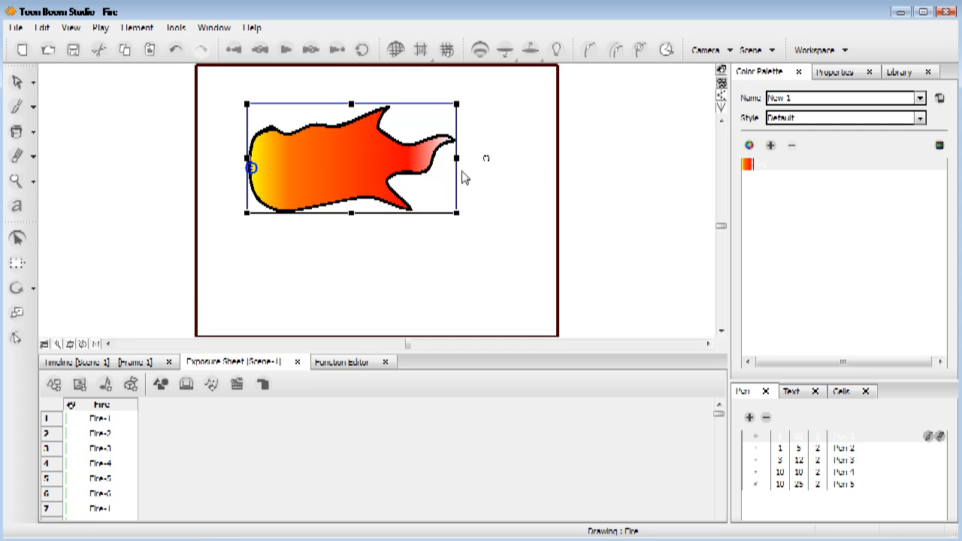
drag(482, 156, 248, 3)
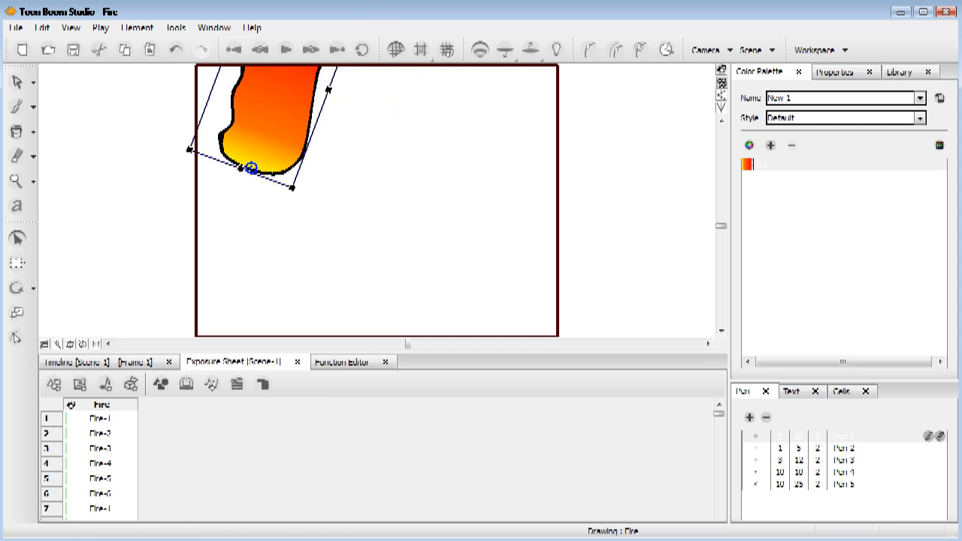
drag(265, 129, 314, 284)
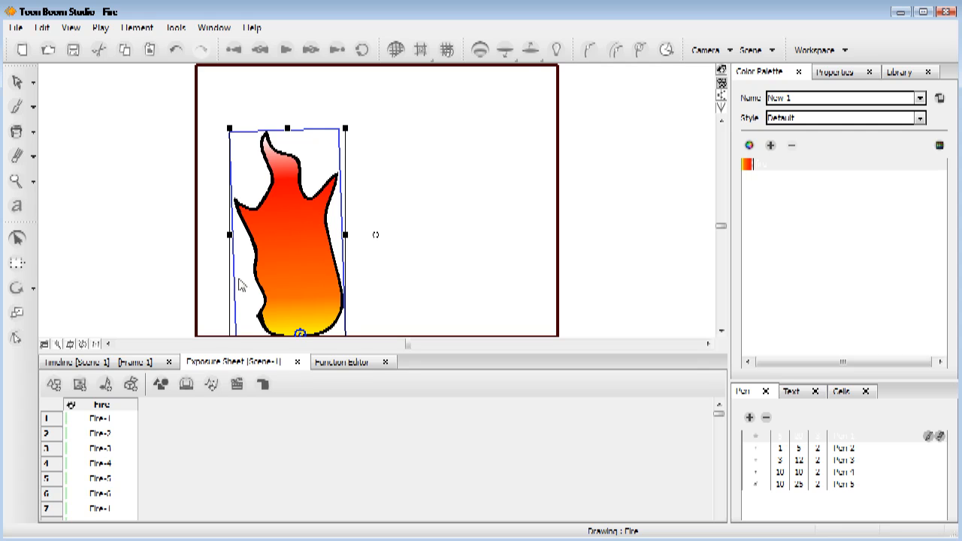
click(75, 361)
mouse_move(248, 378)
mouse_down()
mouse_move(468, 363)
mouse_move(247, 378)
mouse_up()
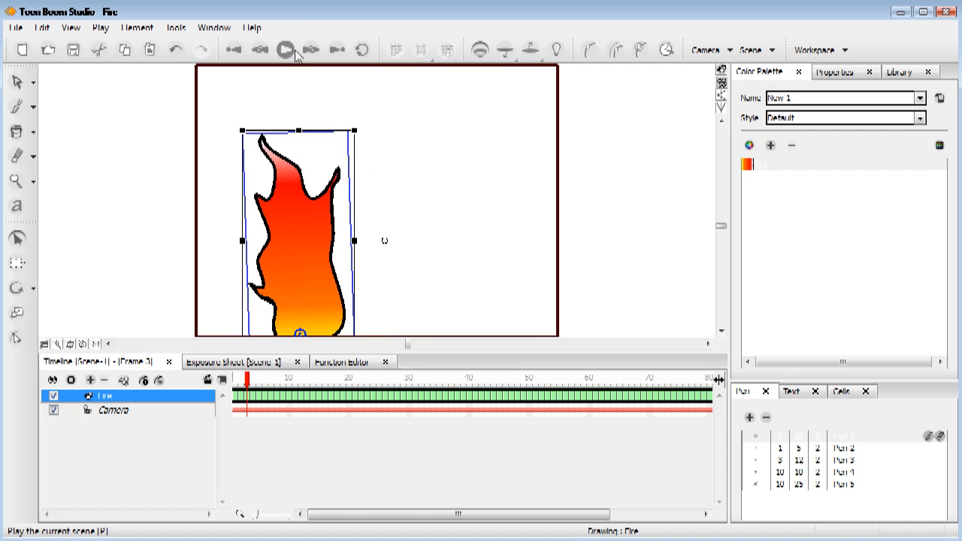
- Play and stop the flame animation, widen the flame drawing, and step the playhead to frame 43
click(286, 51)
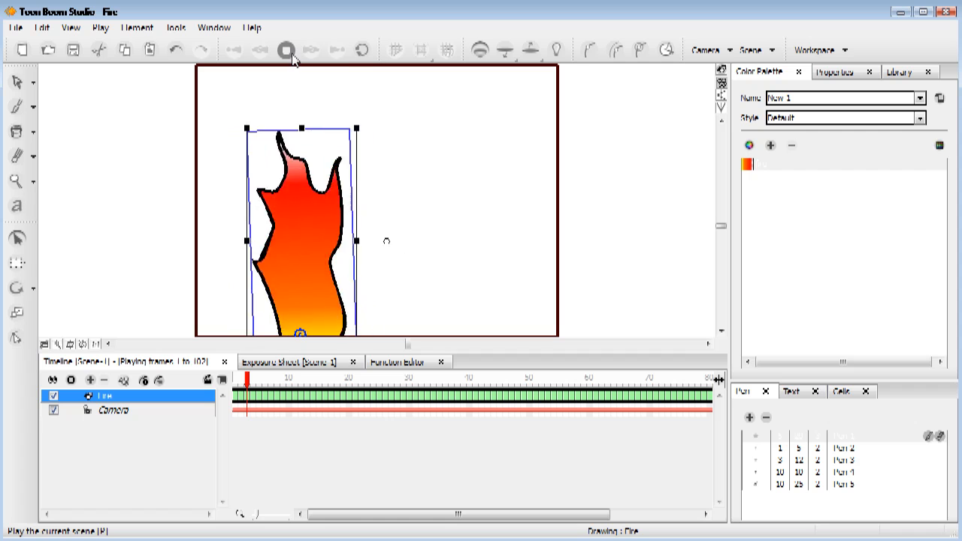
click(292, 56)
drag(378, 248, 406, 246)
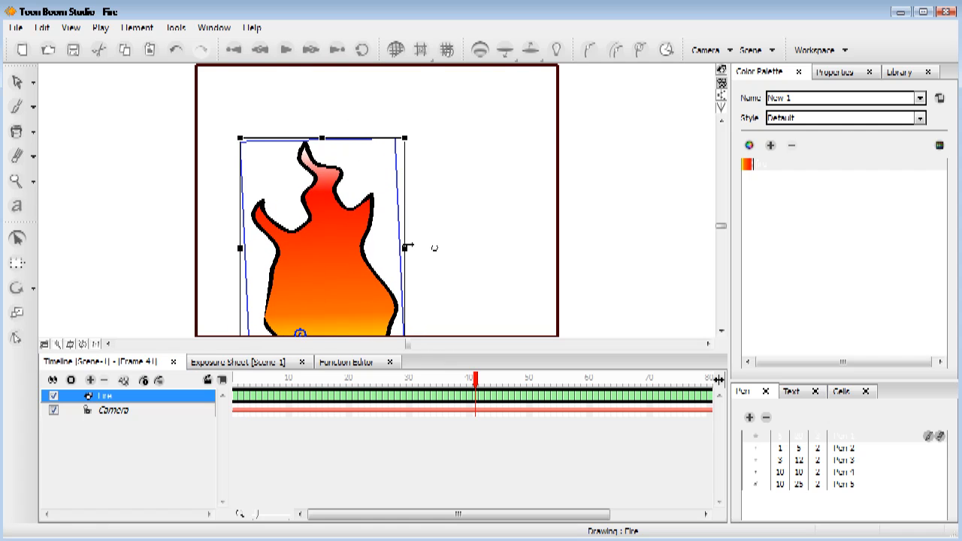
drag(366, 378, 488, 370)
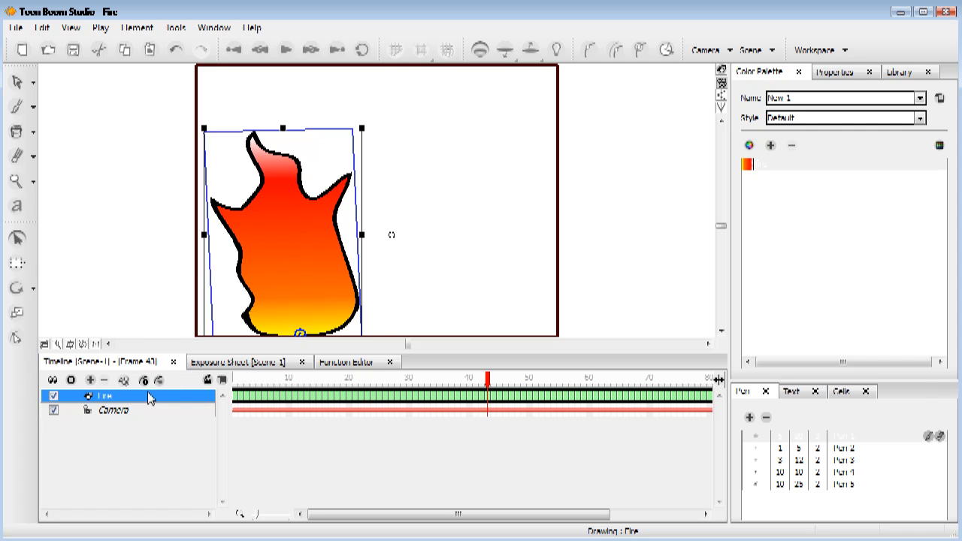
- Duplicate the Fire element four times from its timeline menu, creating Fire 2 through Fire 5
right_click(107, 399)
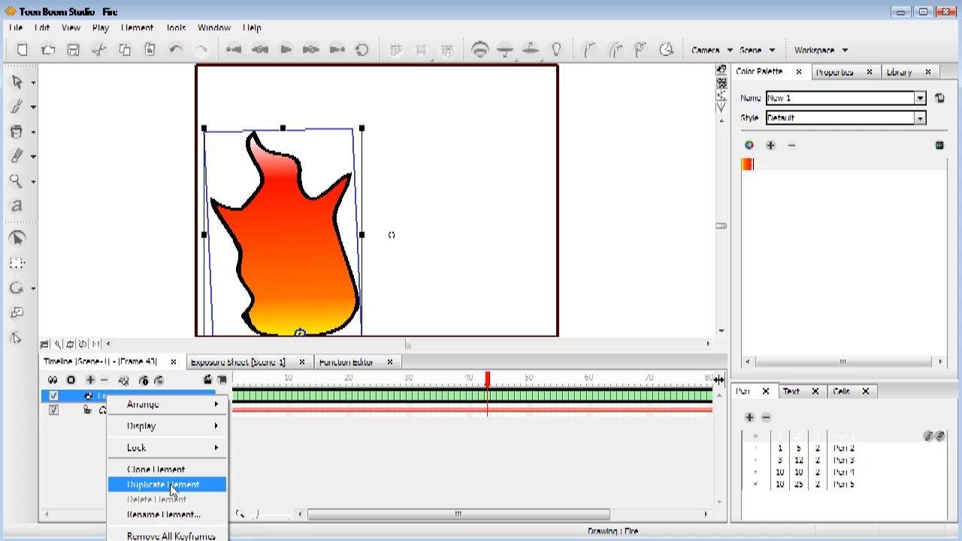
click(171, 485)
right_click(113, 406)
click(171, 484)
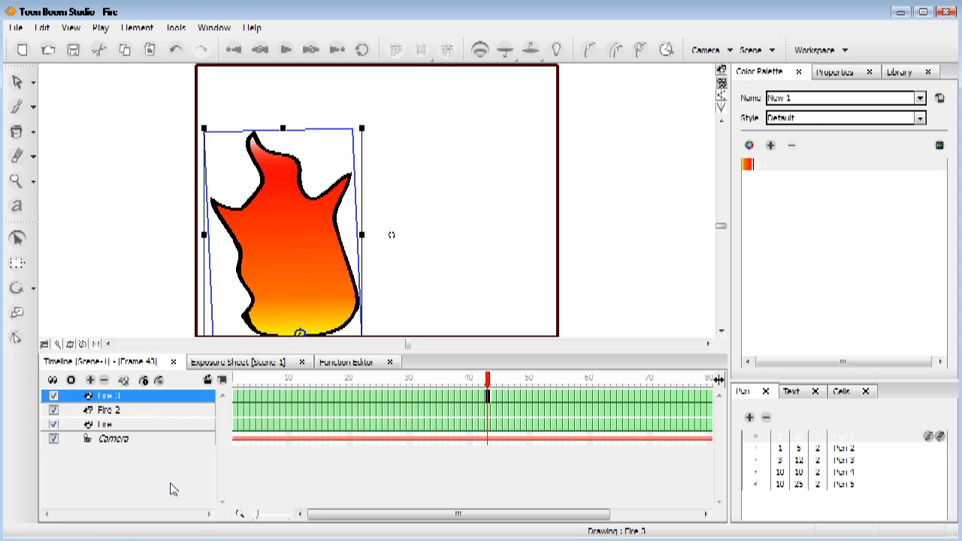
right_click(124, 399)
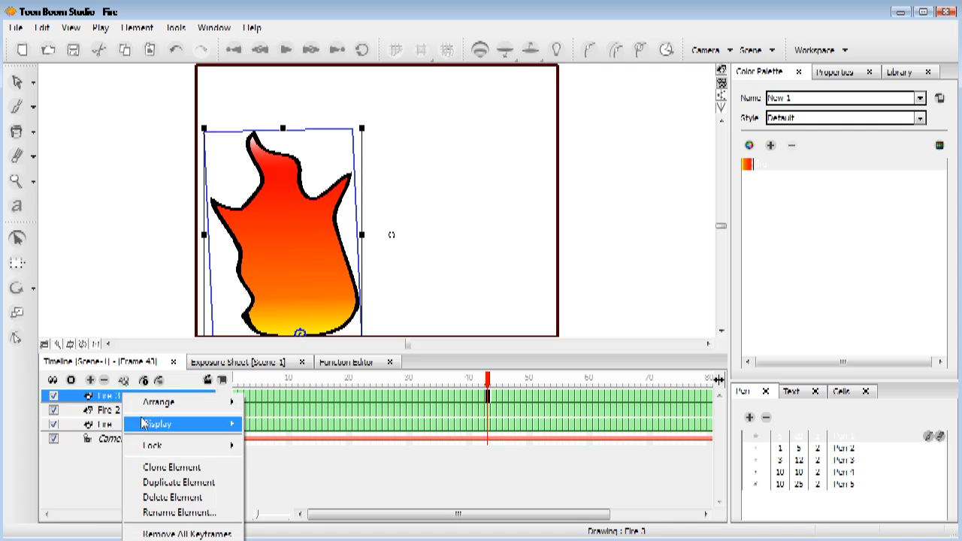
click(171, 485)
right_click(122, 403)
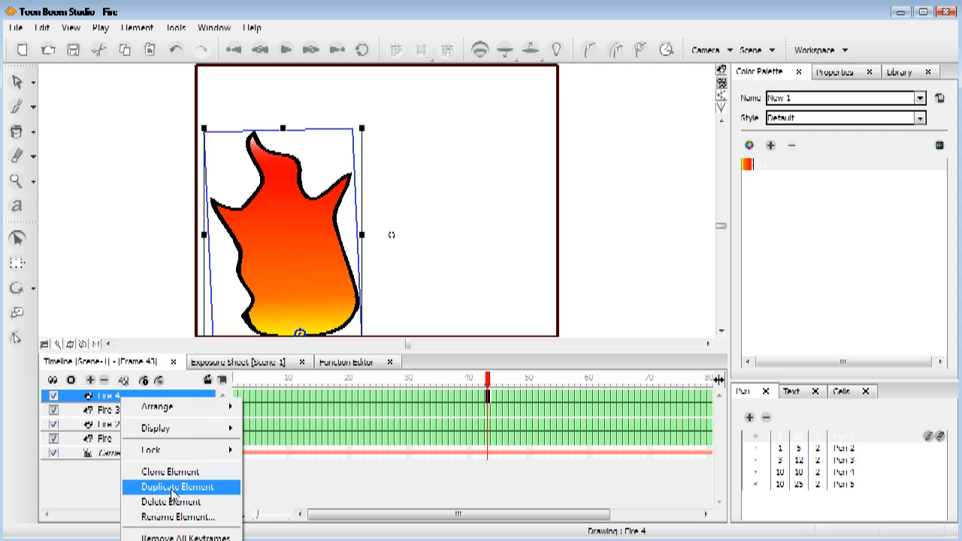
click(179, 489)
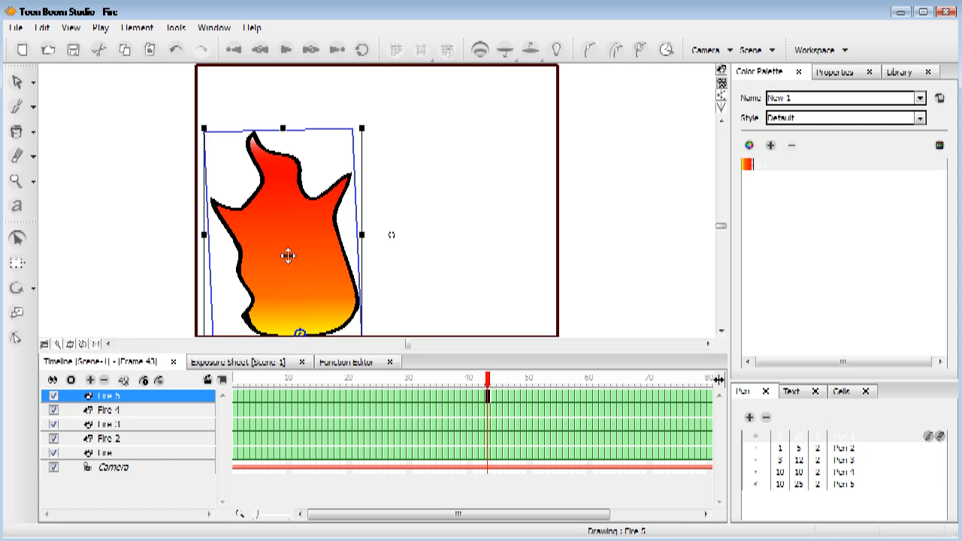
- Drag the Fire, Fire 2, Fire 3, Fire 4 and Fire 5 flames left and right into a row across the stage
drag(296, 259, 388, 274)
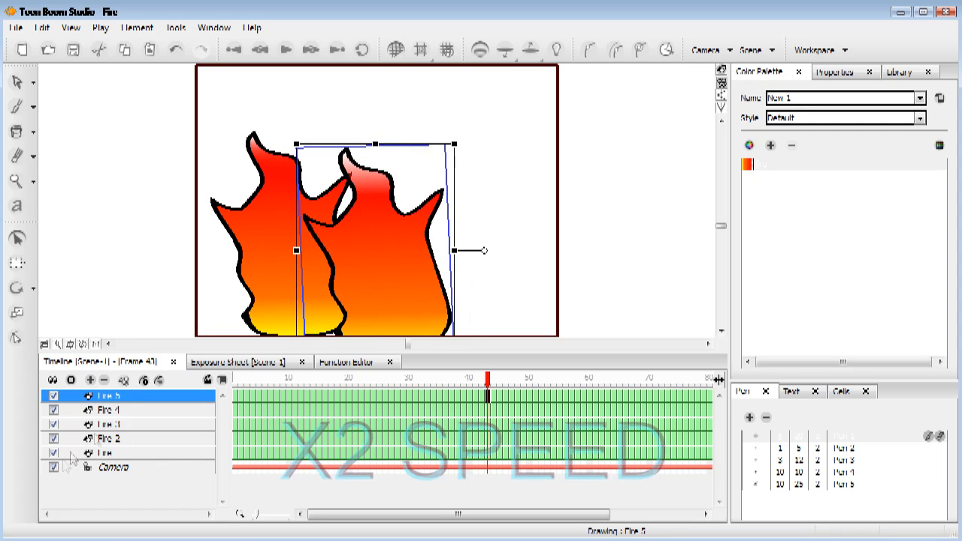
click(109, 409)
drag(248, 263, 173, 264)
click(109, 424)
mouse_move(319, 274)
mouse_down()
mouse_move(537, 317)
mouse_move(554, 300)
mouse_up()
click(109, 438)
drag(290, 262, 457, 275)
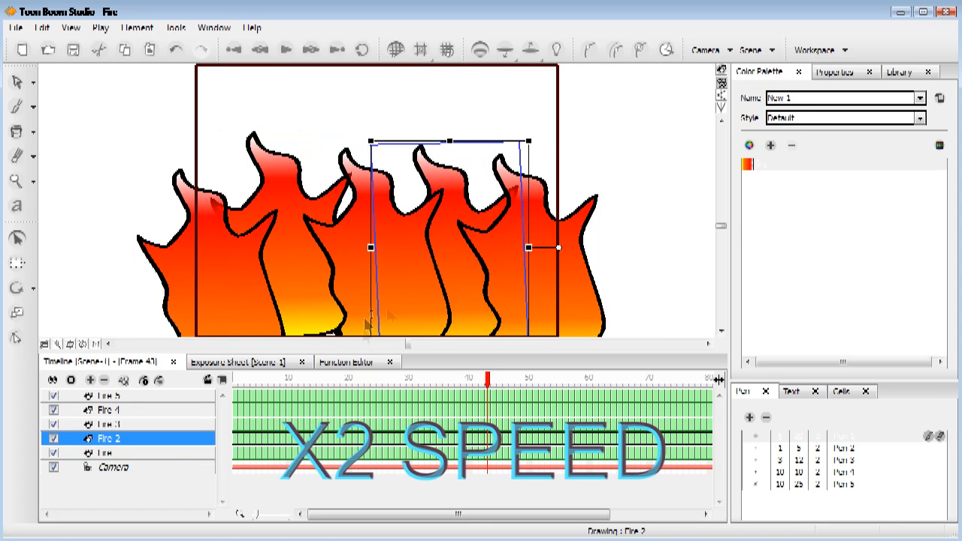
click(109, 452)
mouse_move(300, 244)
mouse_down()
mouse_move(220, 257)
mouse_move(283, 258)
mouse_up()
- Reselect the Fire layers and preview the wall of flames across frames 10 to 22
click(108, 410)
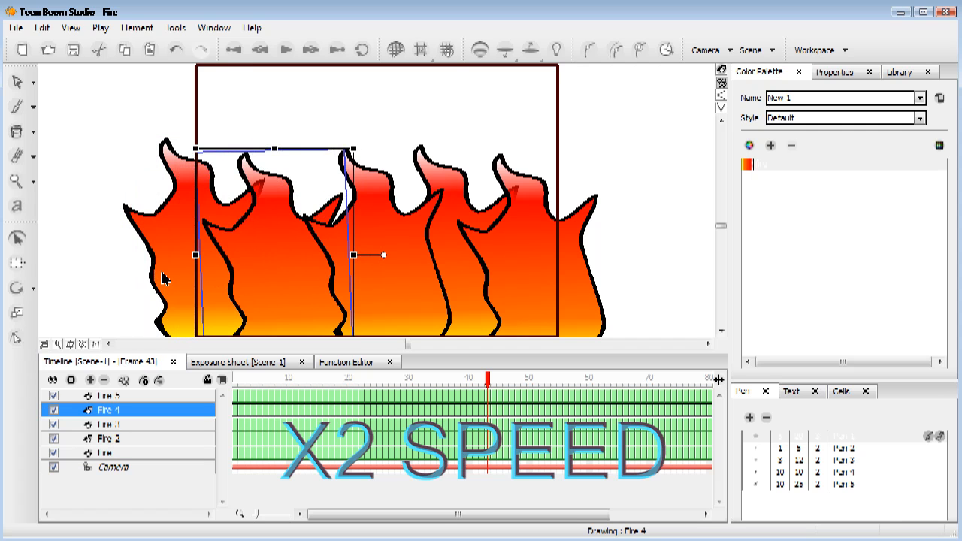
click(109, 452)
click(290, 382)
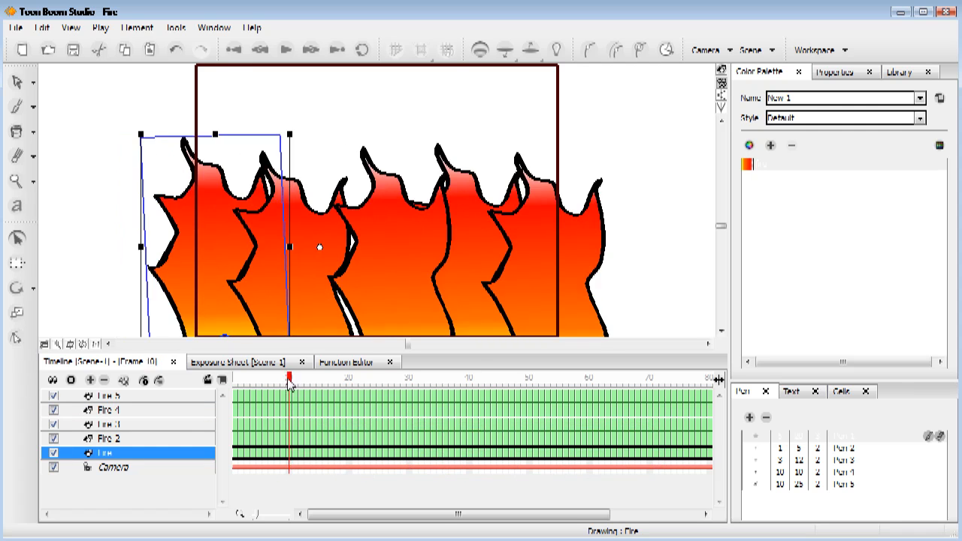
mouse_move(290, 383)
mouse_down()
mouse_move(465, 368)
mouse_move(356, 380)
mouse_move(387, 381)
mouse_up()
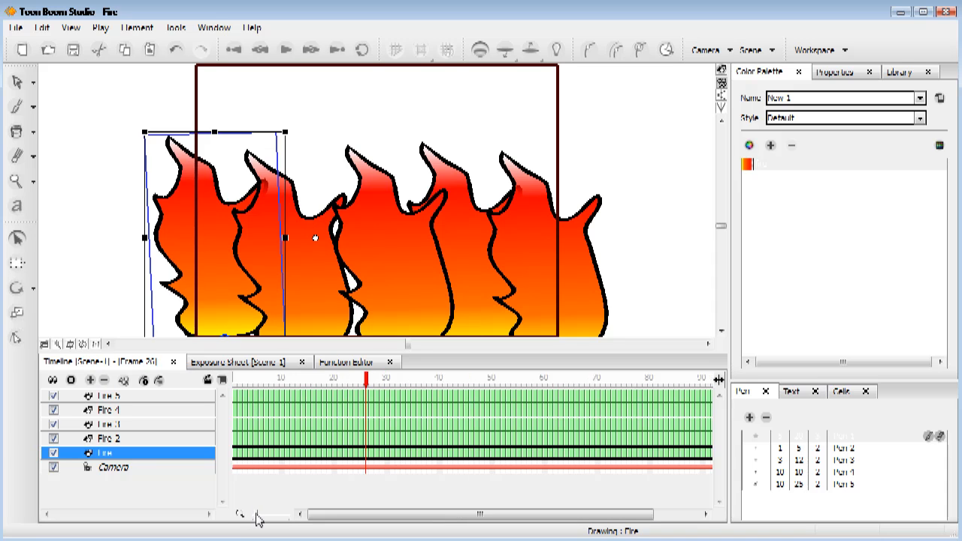
- Shift the cells of Fire, Fire 2, Fire 4 and Fire 5 to later start frames and preview the out-of-sync flames
drag(257, 519, 248, 518)
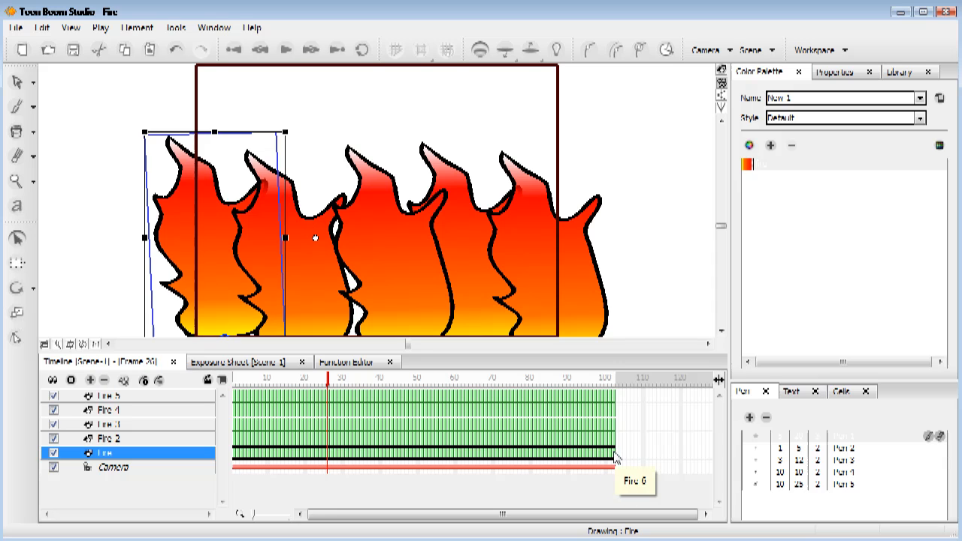
mouse_move(615, 456)
mouse_down()
mouse_move(376, 464)
mouse_move(385, 458)
mouse_up()
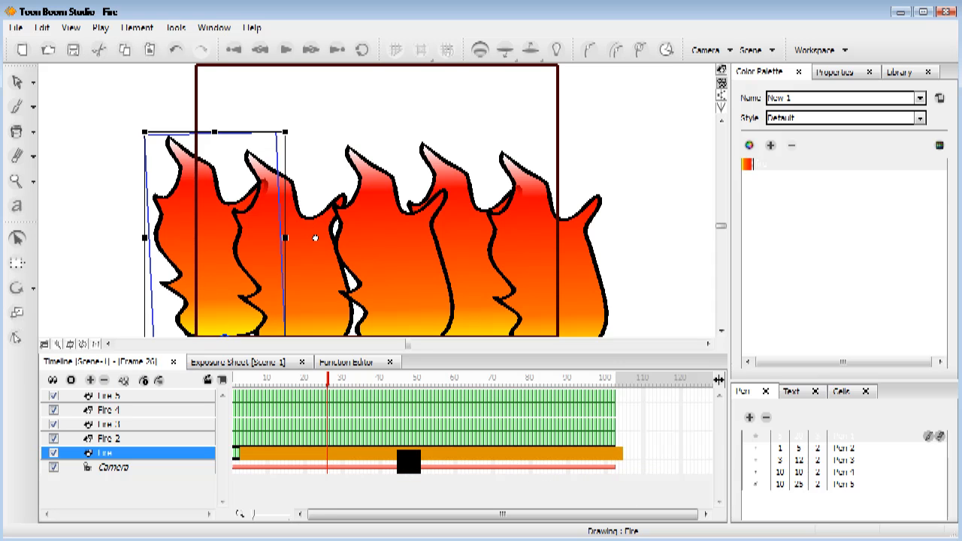
drag(408, 461, 393, 455)
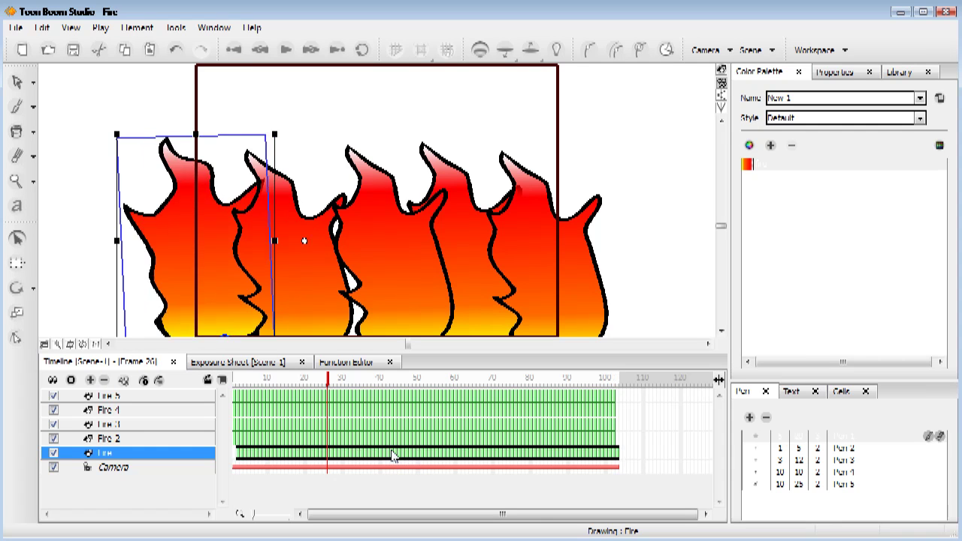
click(272, 444)
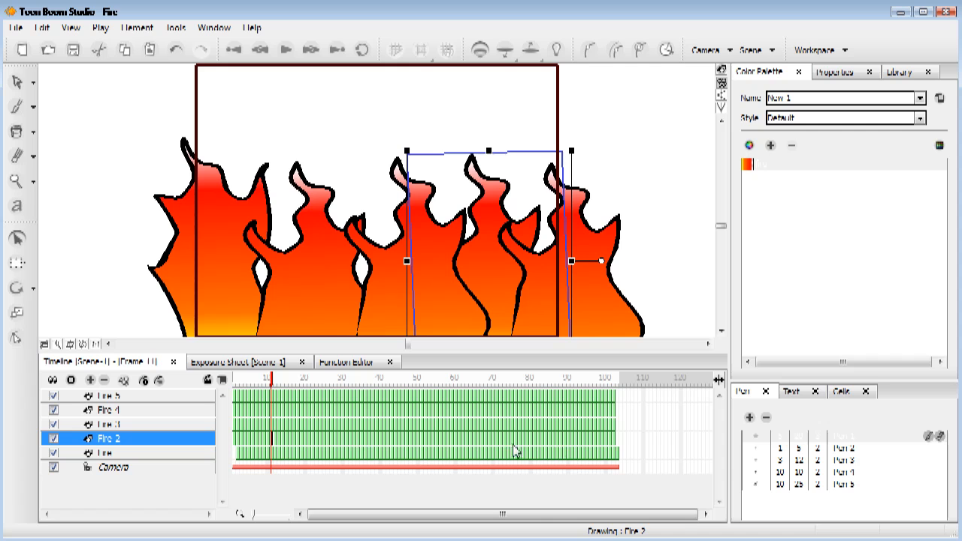
mouse_move(614, 443)
mouse_down()
mouse_move(231, 440)
mouse_move(260, 448)
mouse_move(254, 436)
mouse_up()
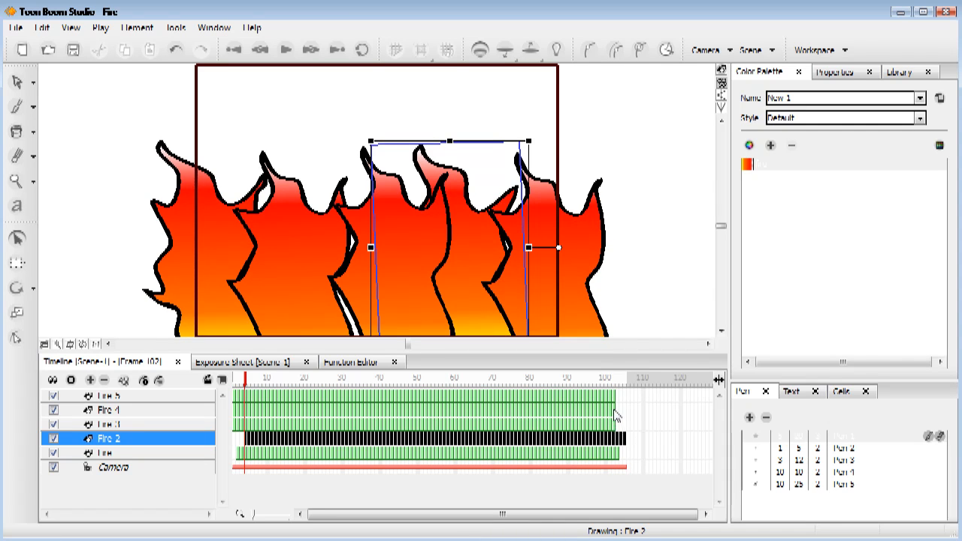
mouse_move(615, 413)
mouse_down()
mouse_move(237, 421)
mouse_move(256, 413)
mouse_up()
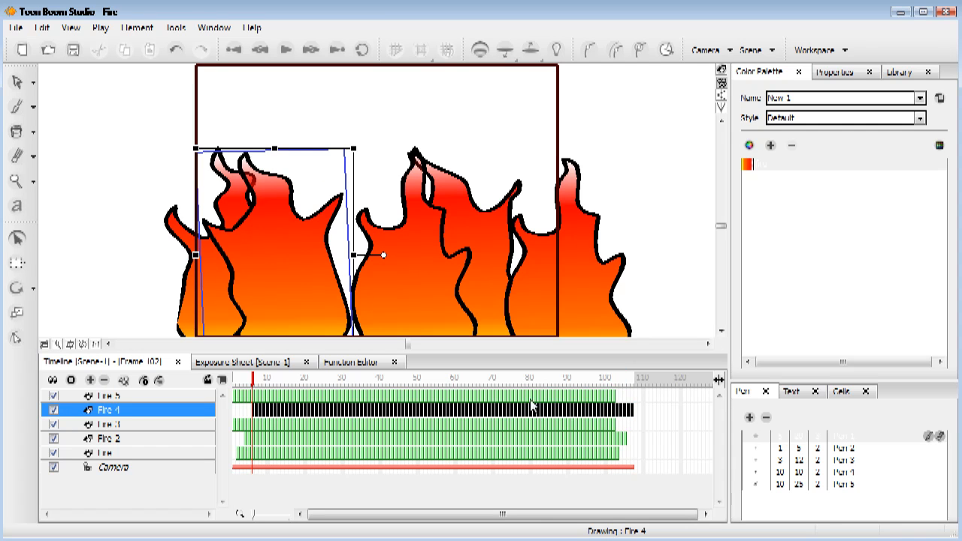
mouse_move(615, 395)
mouse_down()
mouse_move(235, 402)
mouse_move(276, 396)
mouse_move(272, 435)
mouse_up()
mouse_move(248, 379)
mouse_down()
mouse_move(303, 382)
mouse_move(285, 396)
mouse_up()
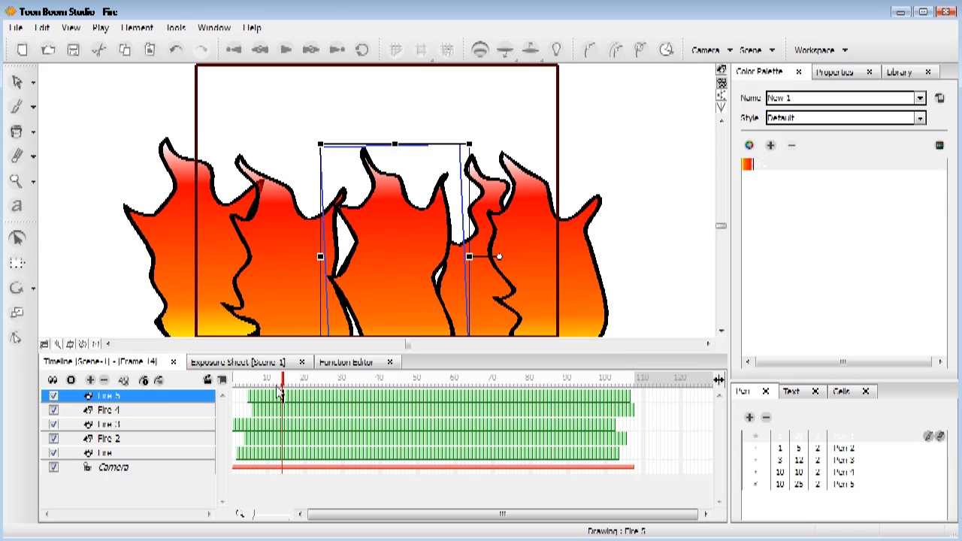
- At frame 10, nudge the Fire 5 flame leftward and enlarge and lower the left Fire flame
drag(281, 394, 268, 393)
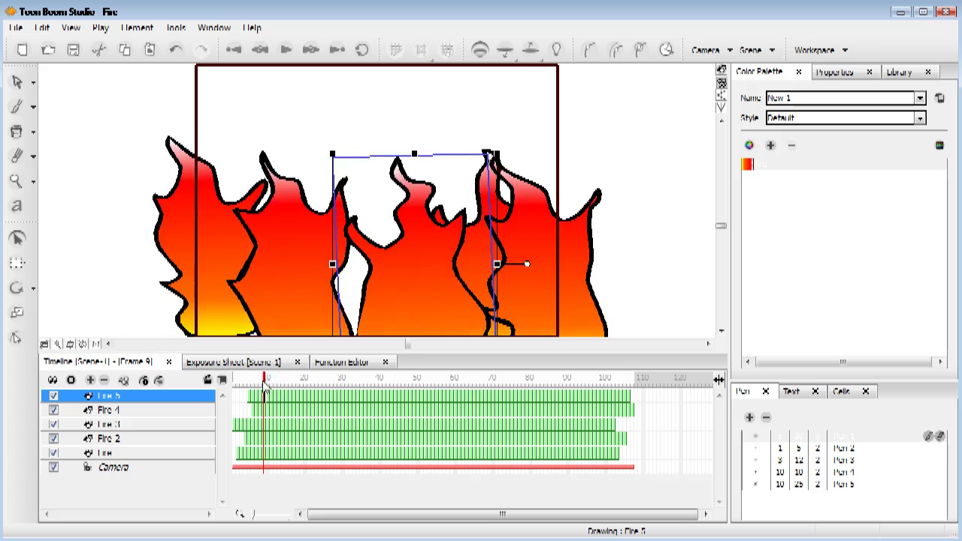
click(16, 240)
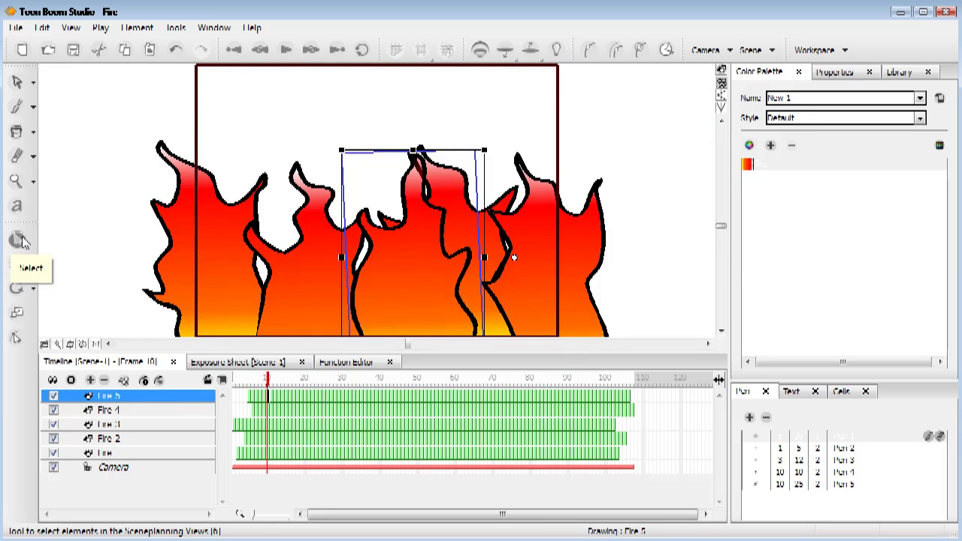
click(18, 239)
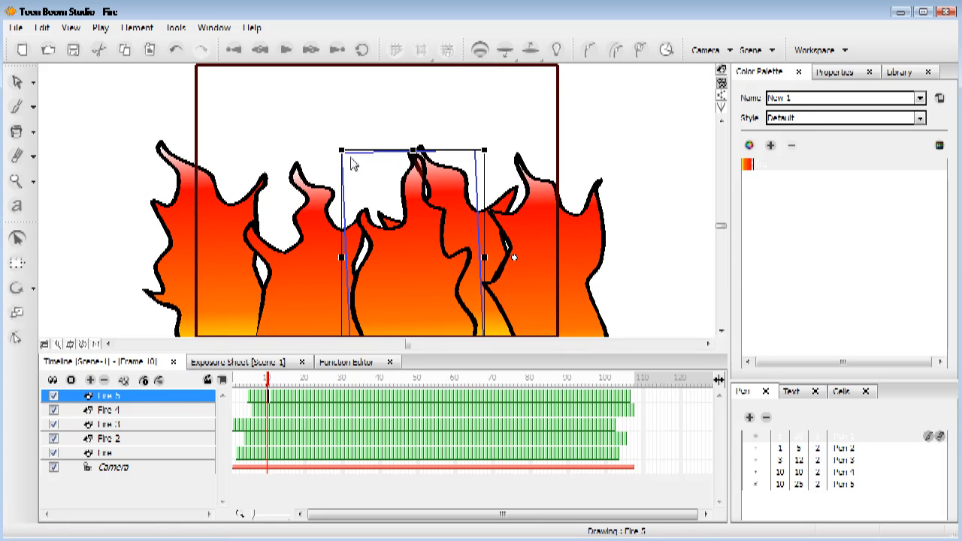
drag(513, 258, 318, 294)
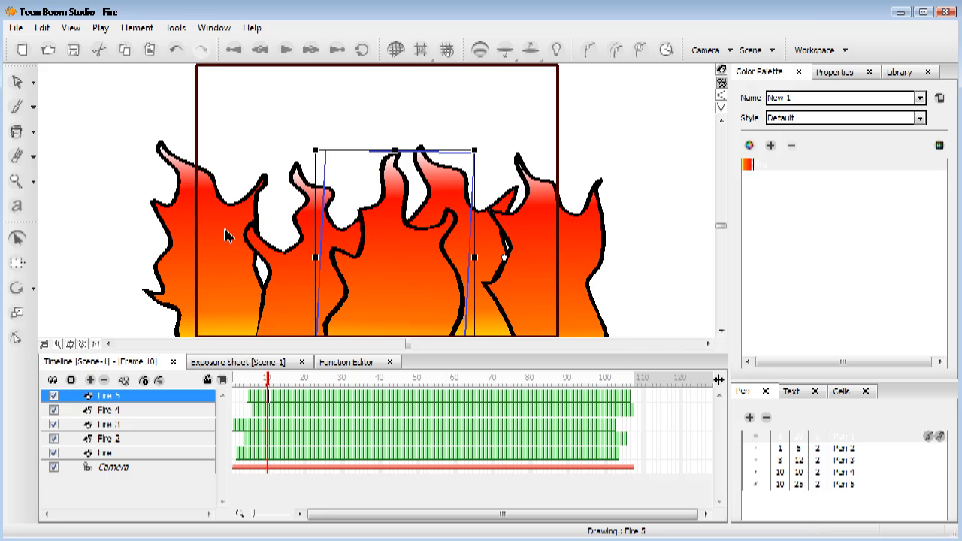
click(227, 235)
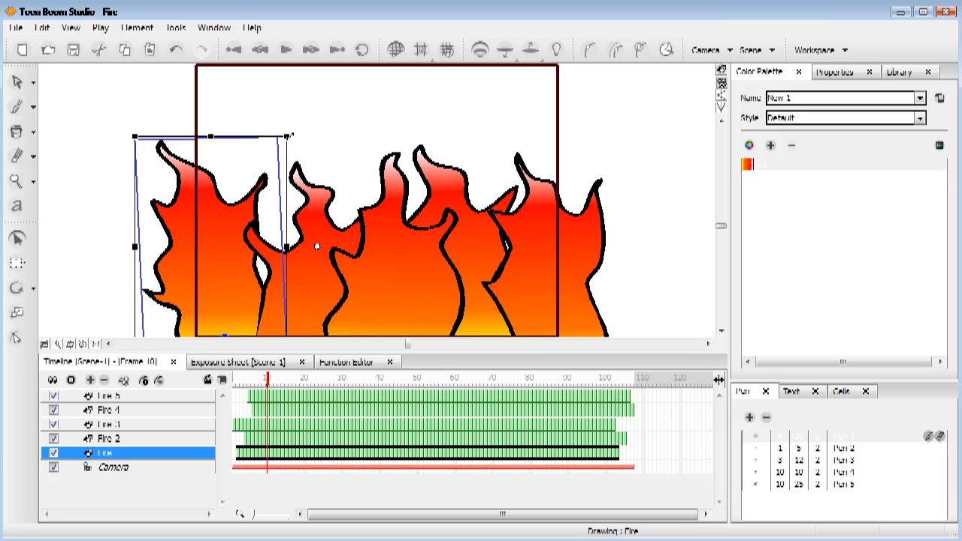
drag(316, 246, 380, 218)
mouse_move(232, 202)
mouse_down()
mouse_move(276, 295)
mouse_move(262, 278)
mouse_up()
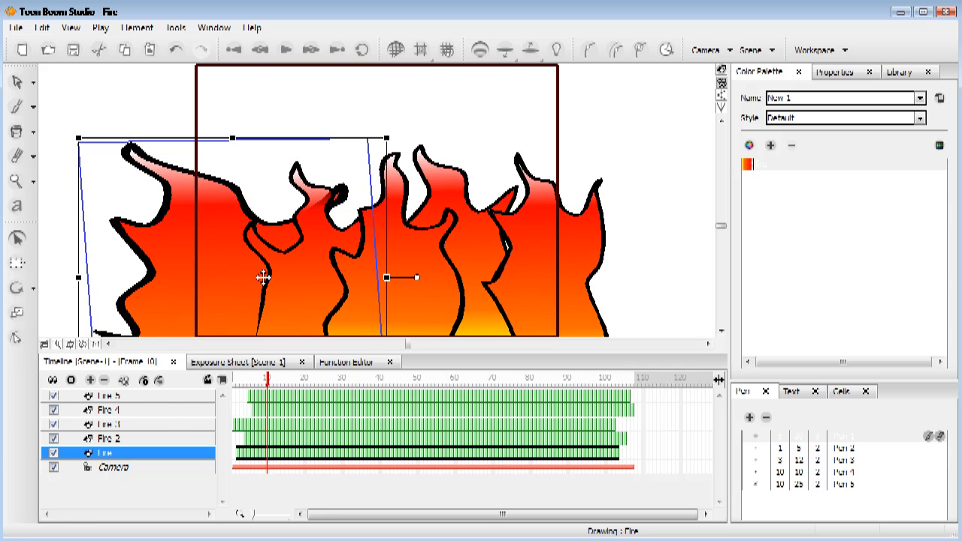
- Squash the Fire 4 flame shorter and narrower, then shrink, widen and shift the left Fire flame right
click(314, 287)
drag(394, 159, 396, 215)
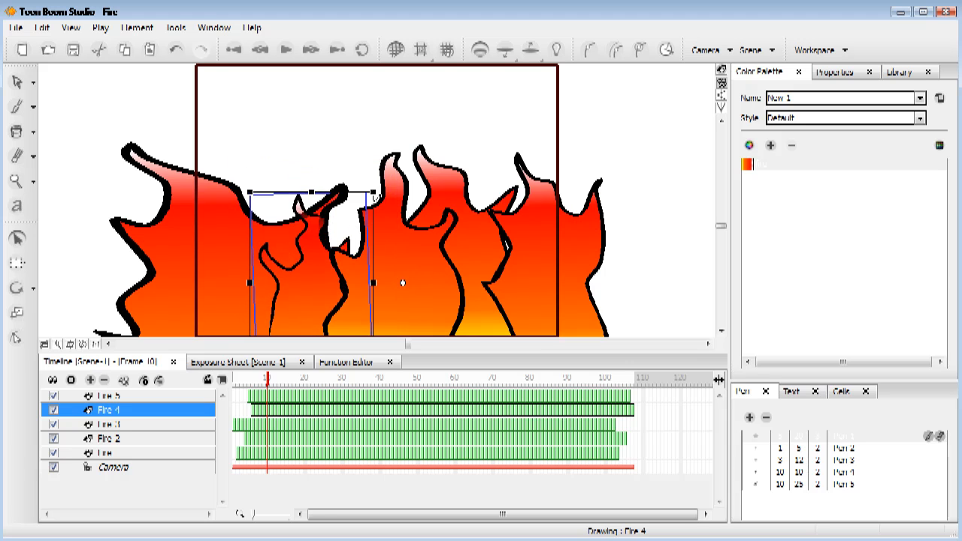
drag(398, 291, 328, 287)
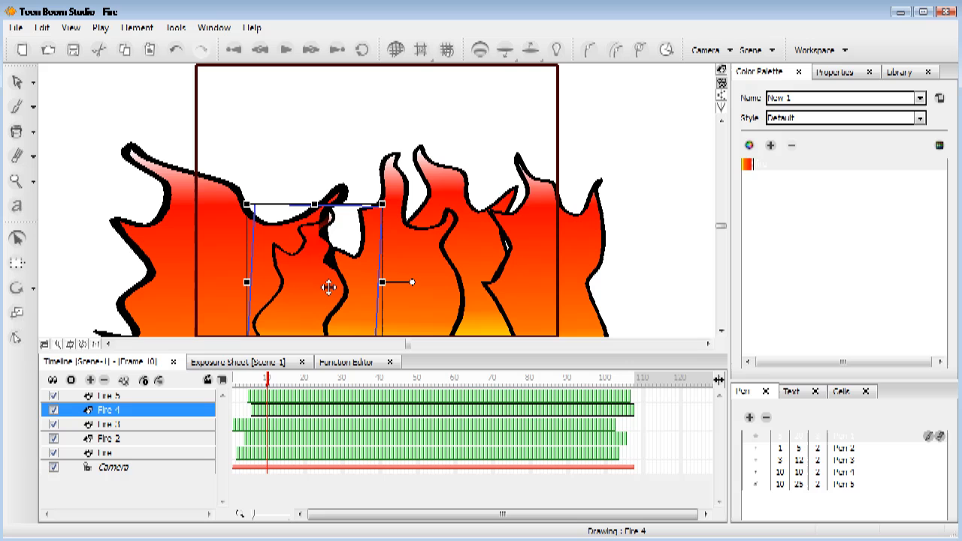
click(184, 258)
drag(78, 139, 145, 172)
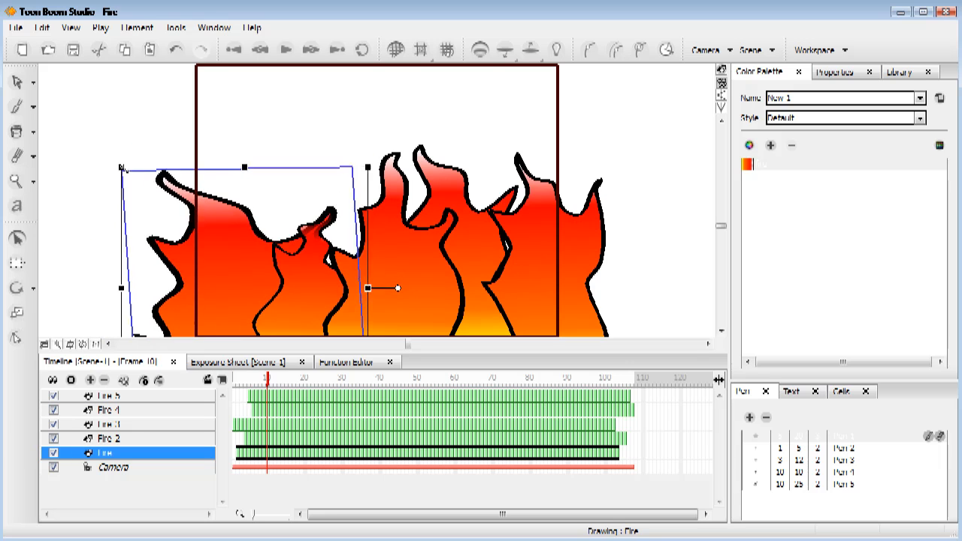
drag(221, 270, 223, 272)
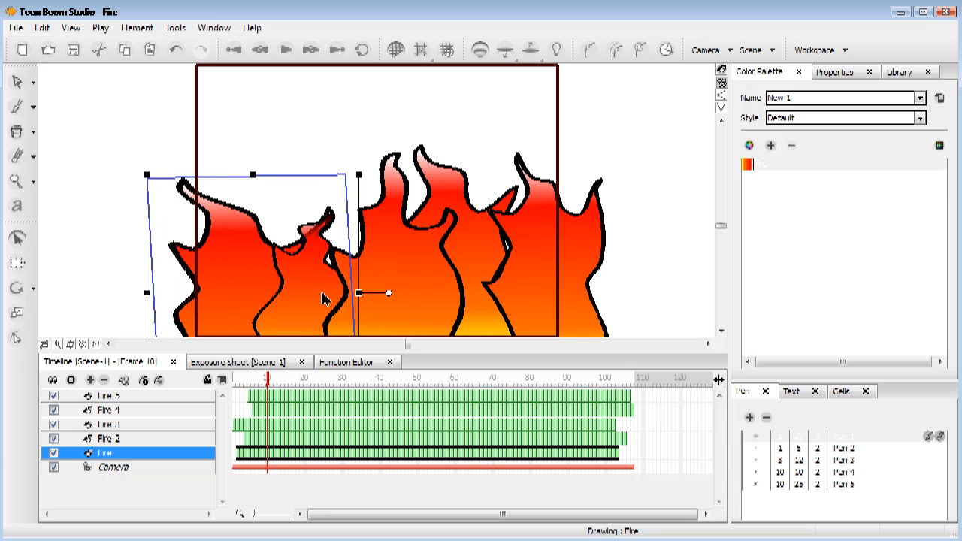
drag(357, 292, 396, 290)
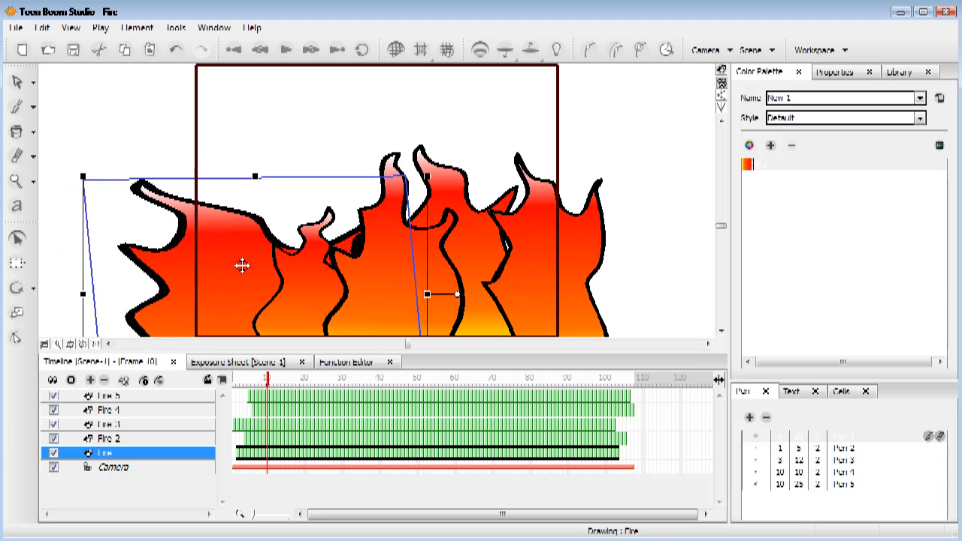
drag(166, 245, 213, 250)
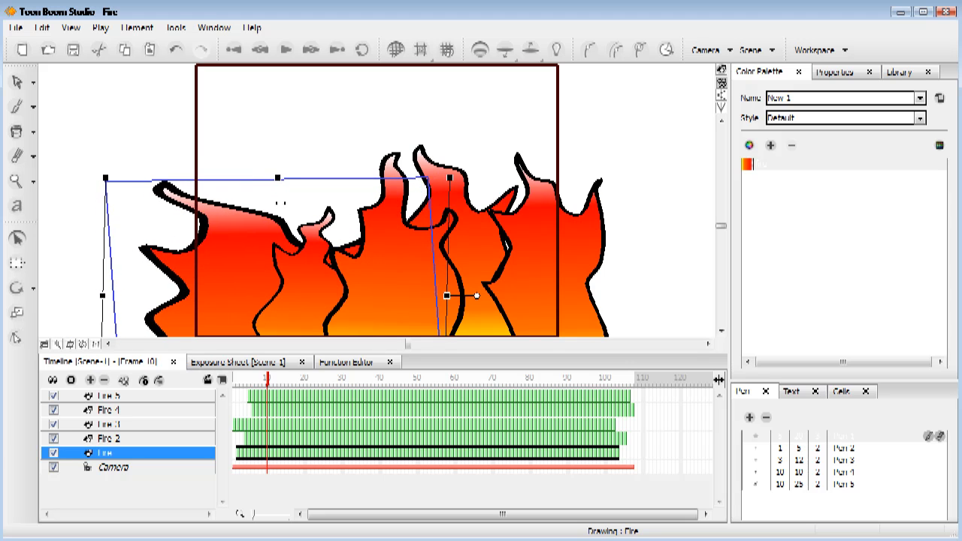
drag(273, 177, 276, 201)
drag(203, 266, 234, 256)
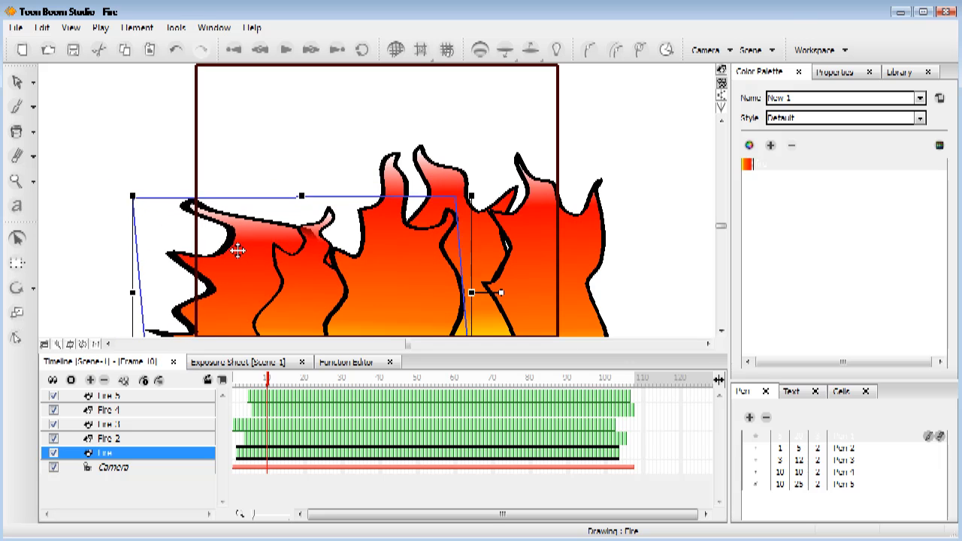
- Squash and widen the Fire 2 flame, then enlarge the Fire 3 flame and move it lower
click(446, 171)
drag(449, 141, 449, 188)
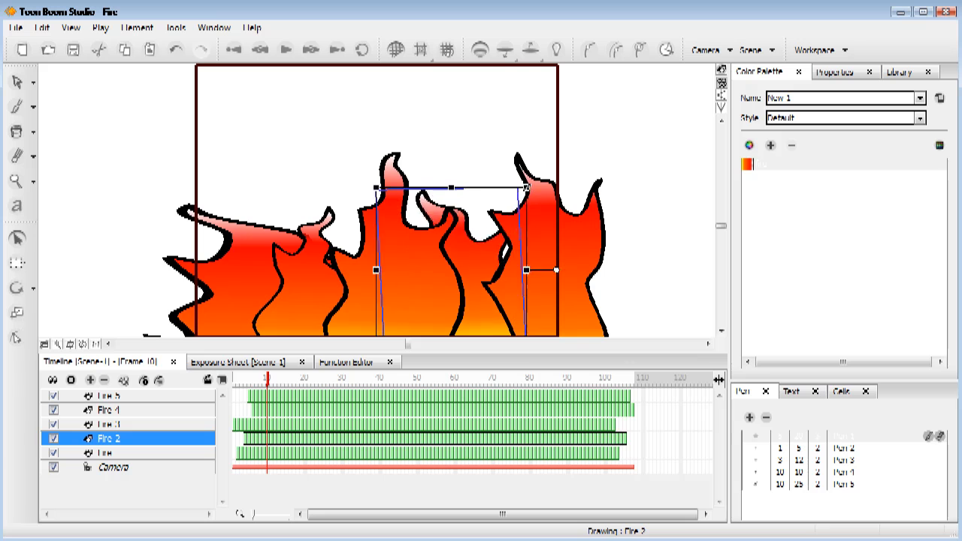
drag(472, 251, 508, 268)
click(596, 248)
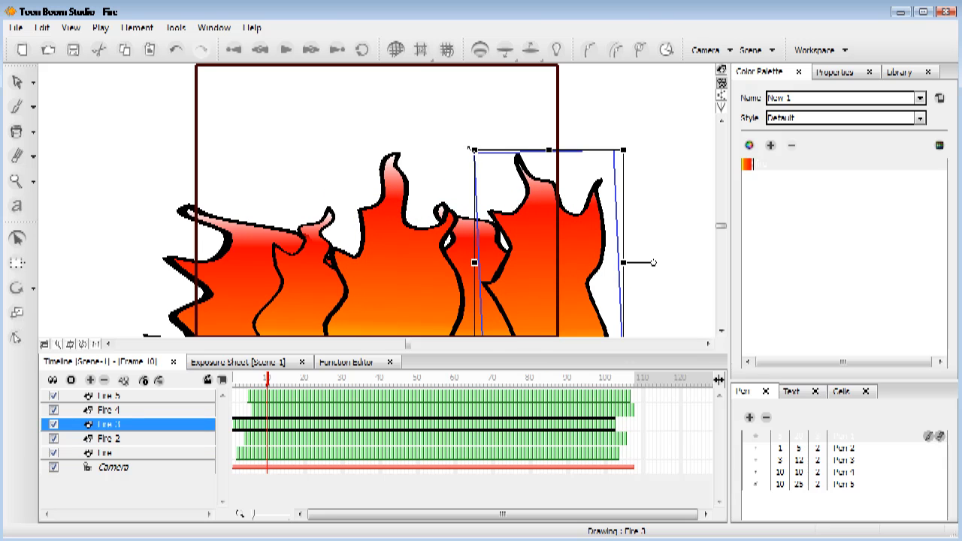
drag(474, 150, 451, 126)
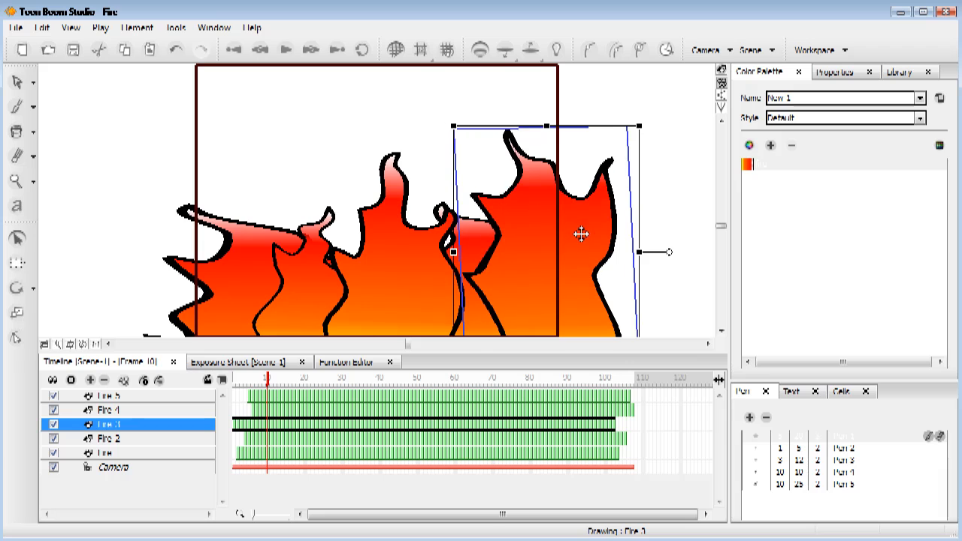
mouse_move(581, 234)
mouse_down()
mouse_move(588, 288)
mouse_move(578, 295)
mouse_move(531, 197)
mouse_move(562, 275)
mouse_move(559, 310)
mouse_up()
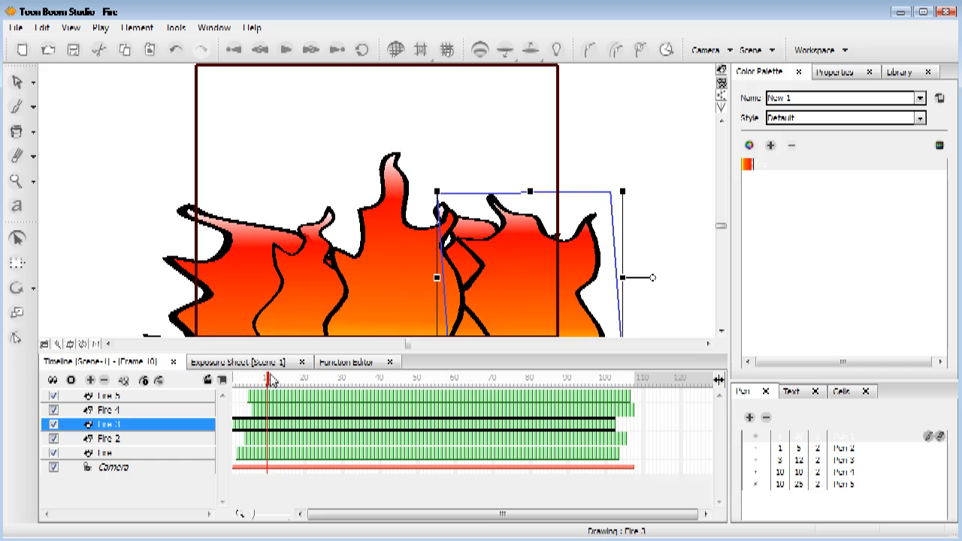
- Move the left Fire flame further left at frame 25, then shift and widen the Fire 4 flame at frame 9
drag(269, 379, 327, 389)
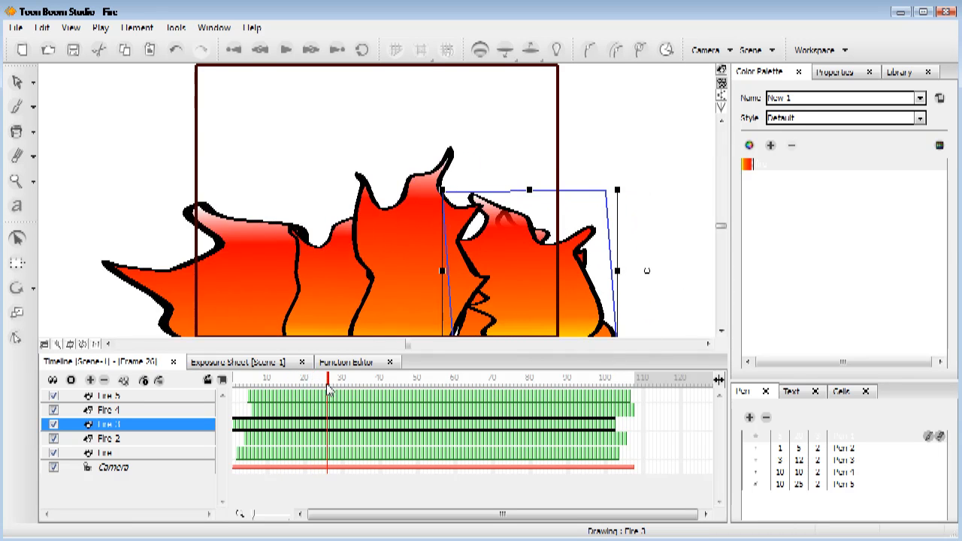
click(278, 300)
drag(259, 303, 178, 305)
drag(316, 382, 267, 380)
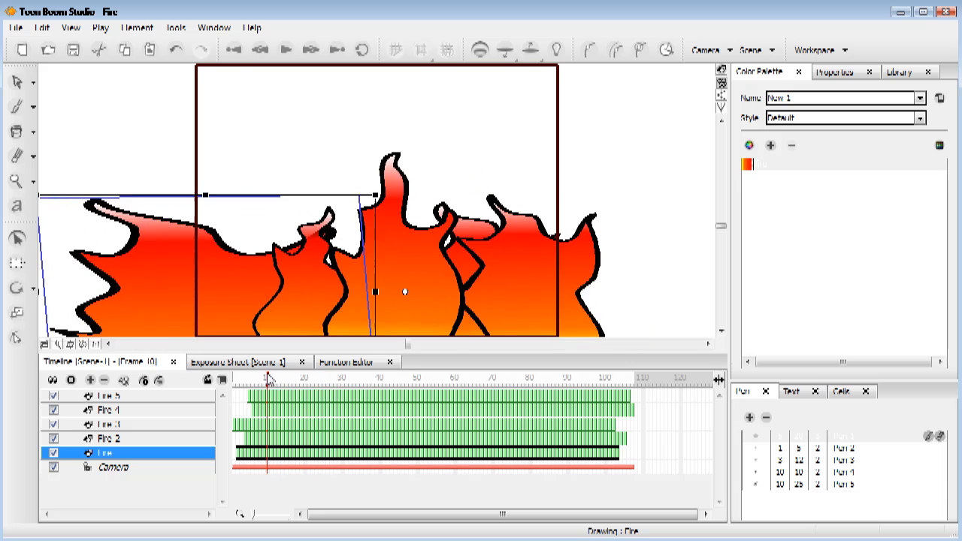
click(334, 260)
drag(316, 256, 280, 259)
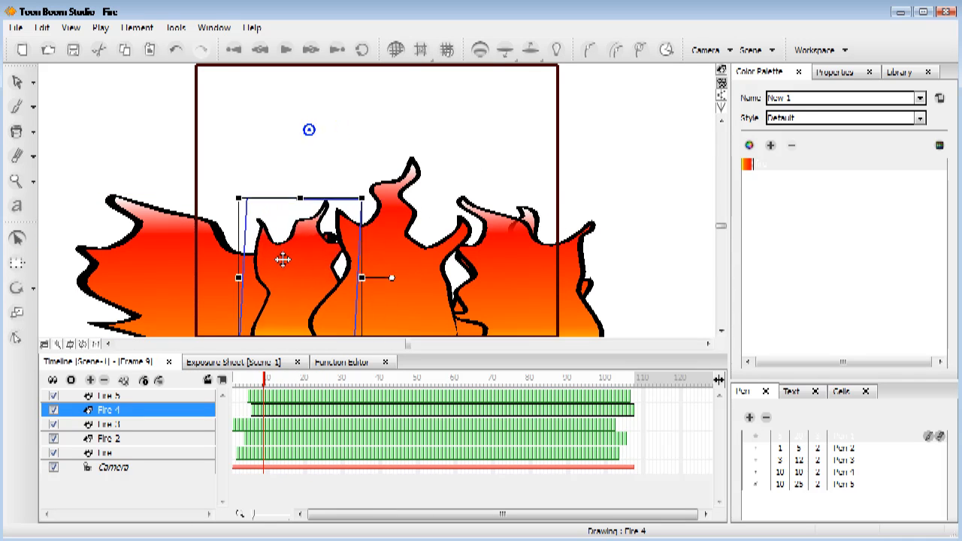
drag(357, 278, 422, 279)
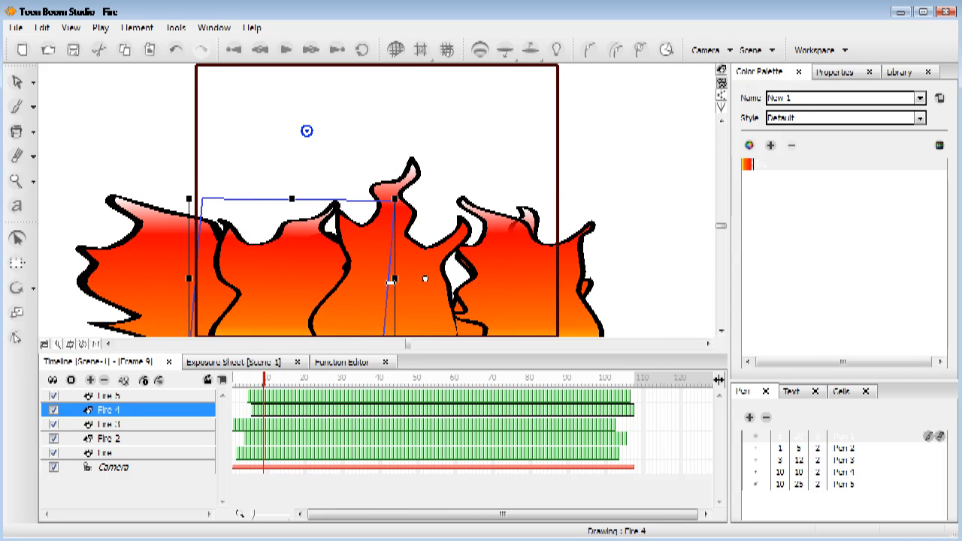
mouse_move(279, 275)
mouse_down()
mouse_move(279, 292)
mouse_move(285, 273)
mouse_up()
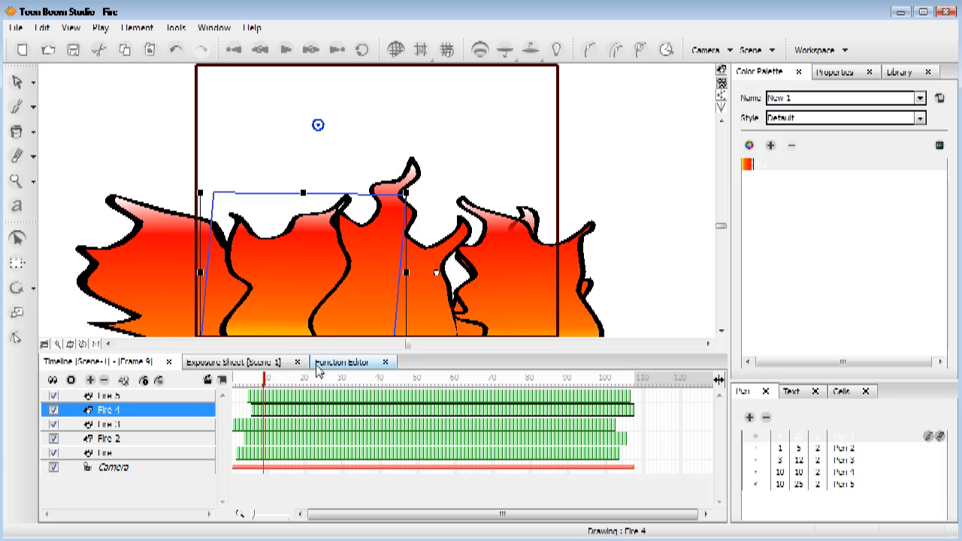
- Stretch the Fire 4 flame taller at frame 37, then check the flames at frame 59 and deselect
drag(295, 382, 368, 380)
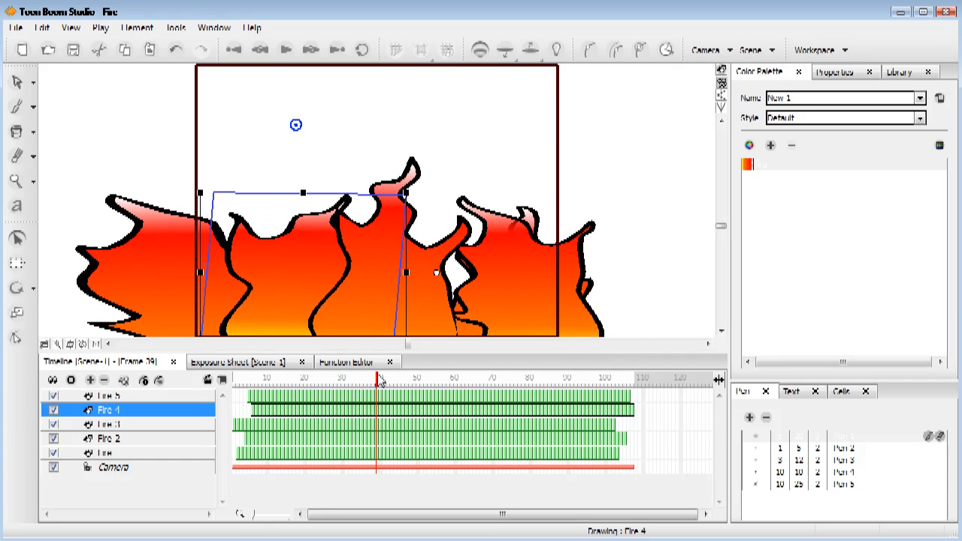
scroll(287, 285, down, 1)
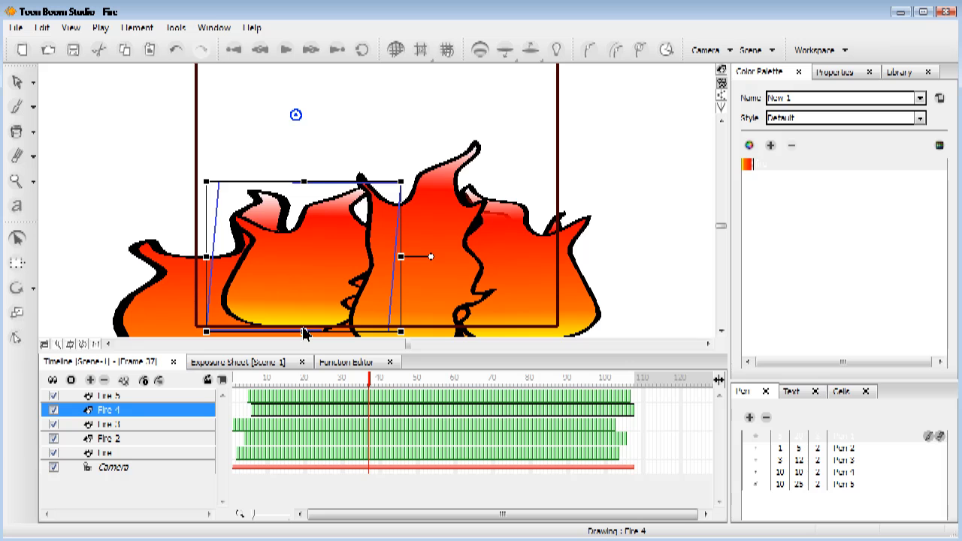
drag(303, 332, 304, 360)
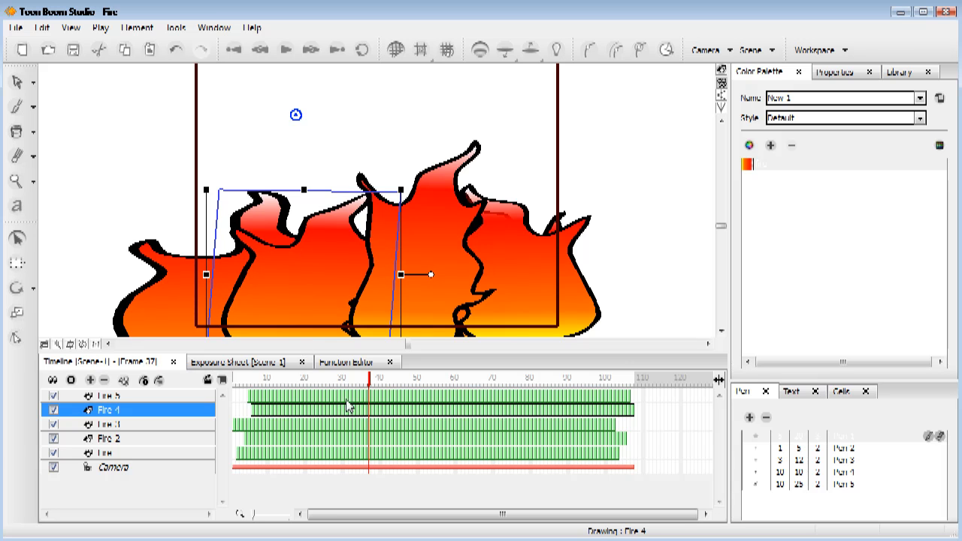
drag(368, 379, 455, 382)
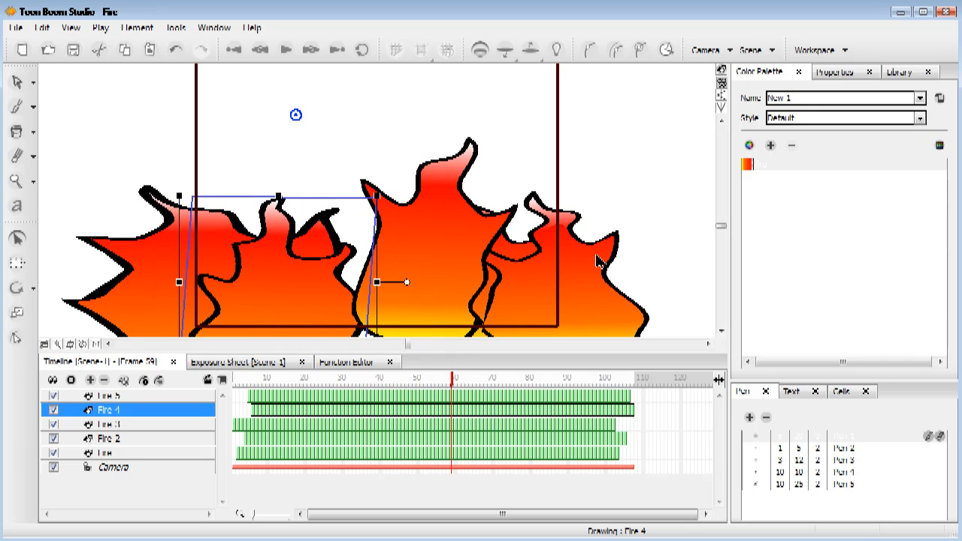
click(655, 185)
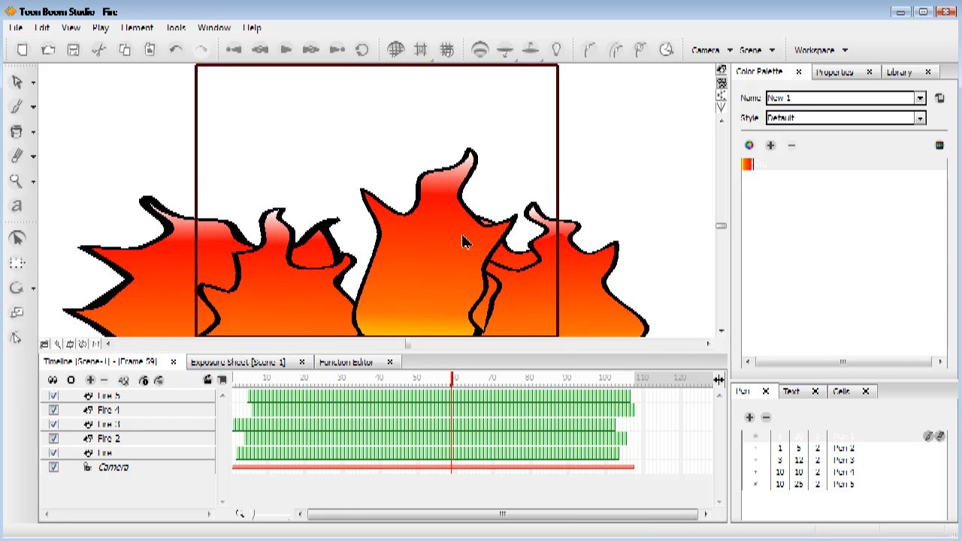
- Add a new drawing element named BG to the scene's timeline
click(136, 496)
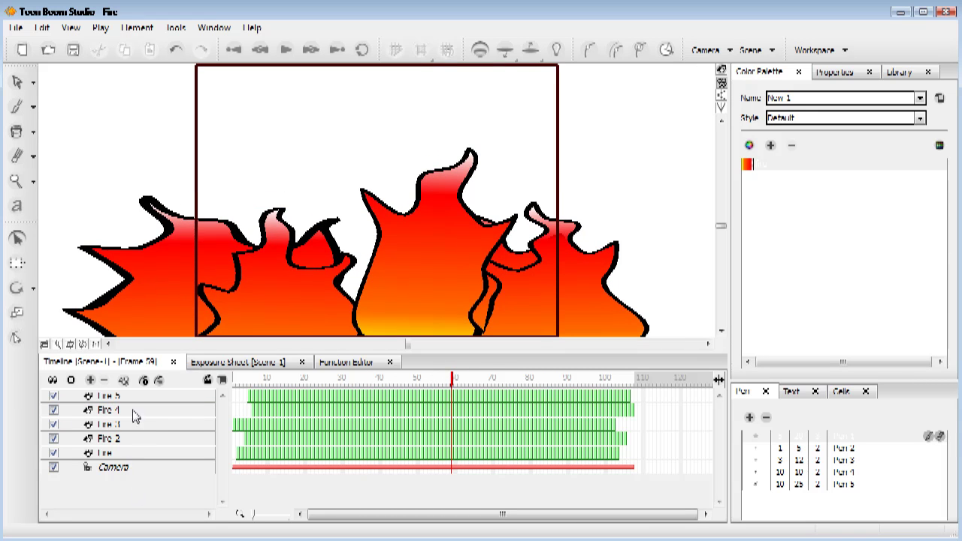
click(91, 380)
key(Tab)
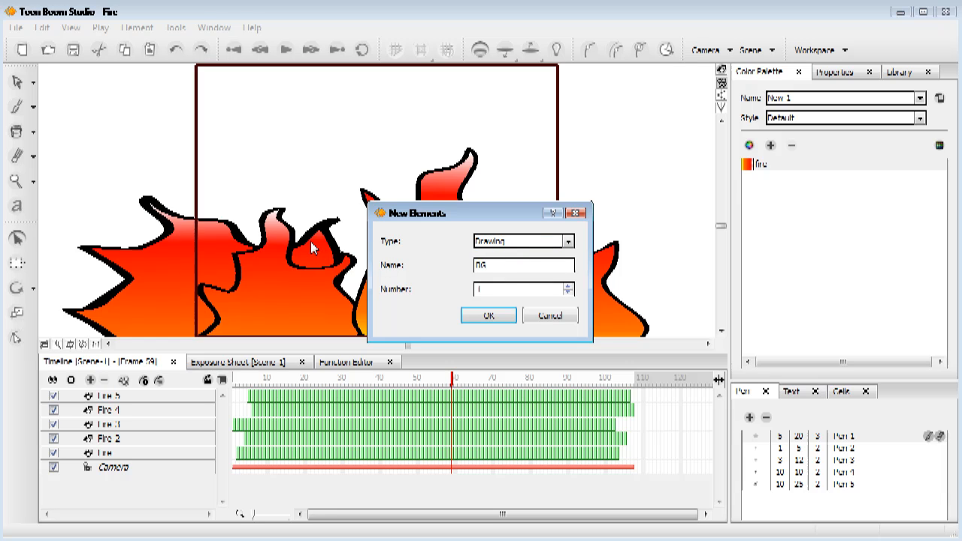
click(488, 316)
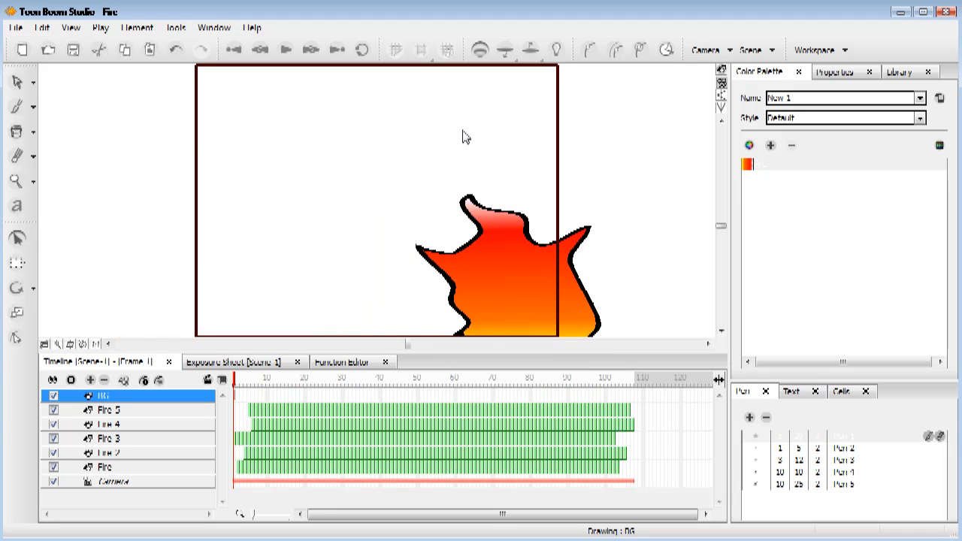
- Show the field grid and switch the colour palette to Default
click(721, 73)
click(772, 146)
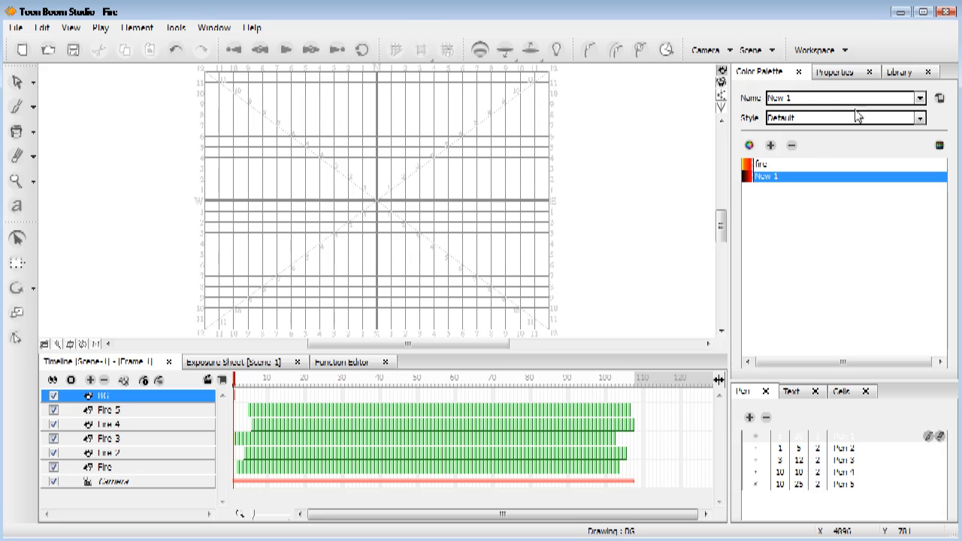
click(818, 102)
click(801, 111)
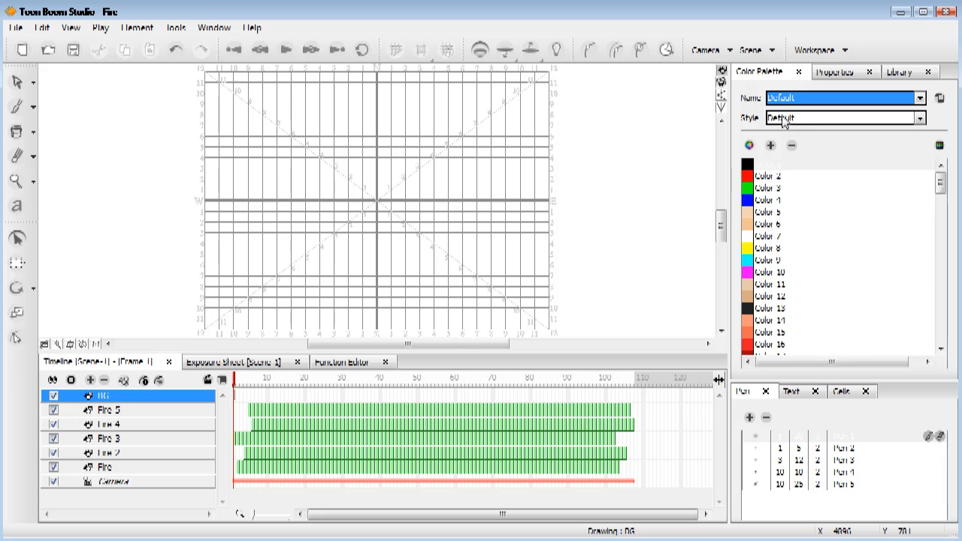
- Edit Color 4 into a linear gradient from black to bright blue and keep it
double_click(770, 199)
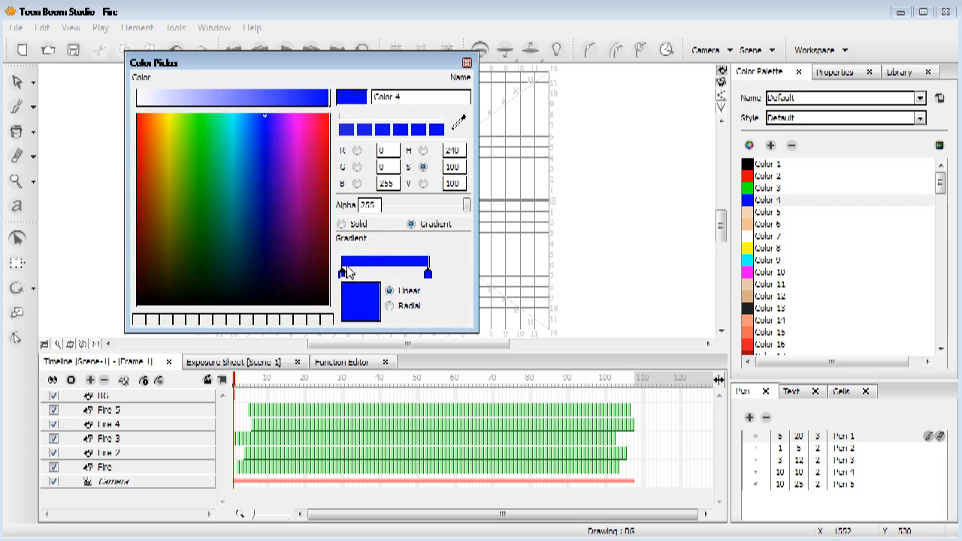
click(278, 304)
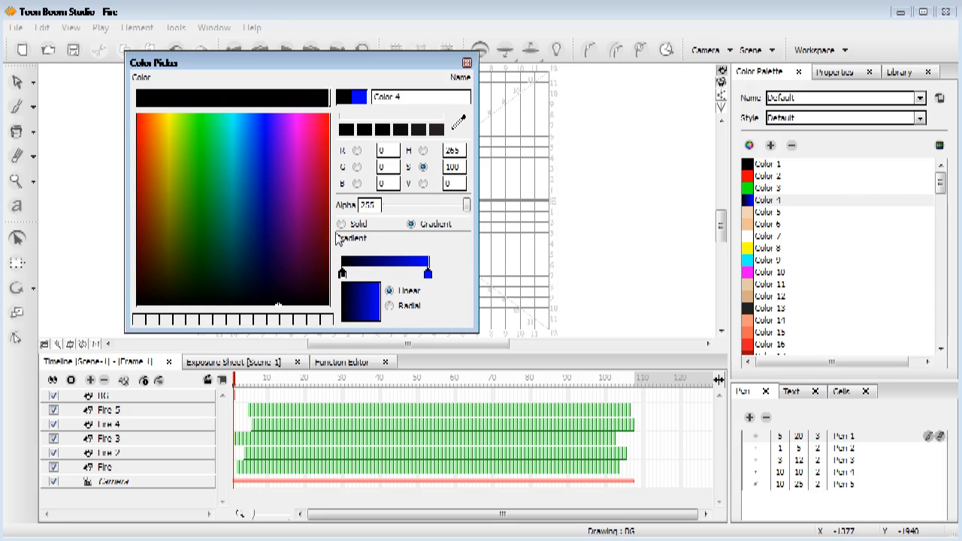
click(428, 272)
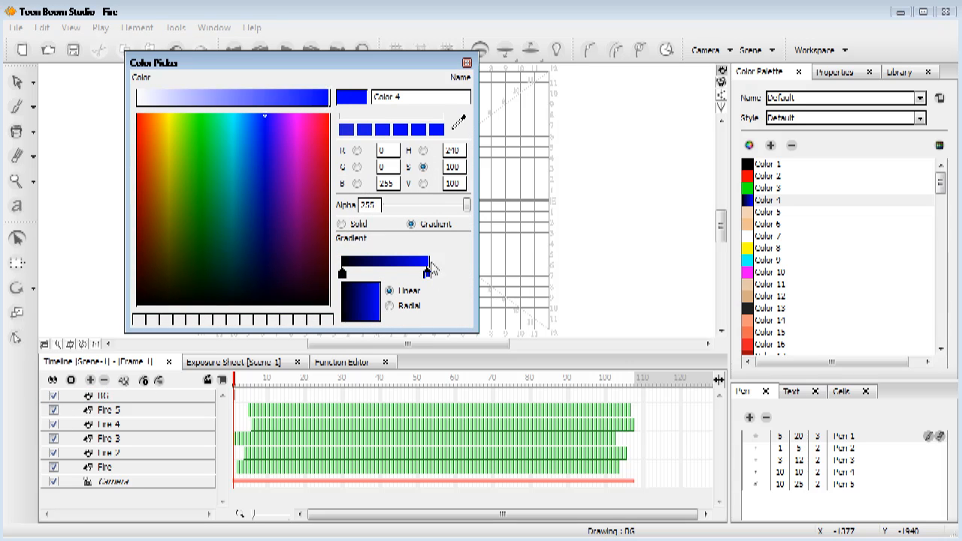
click(278, 304)
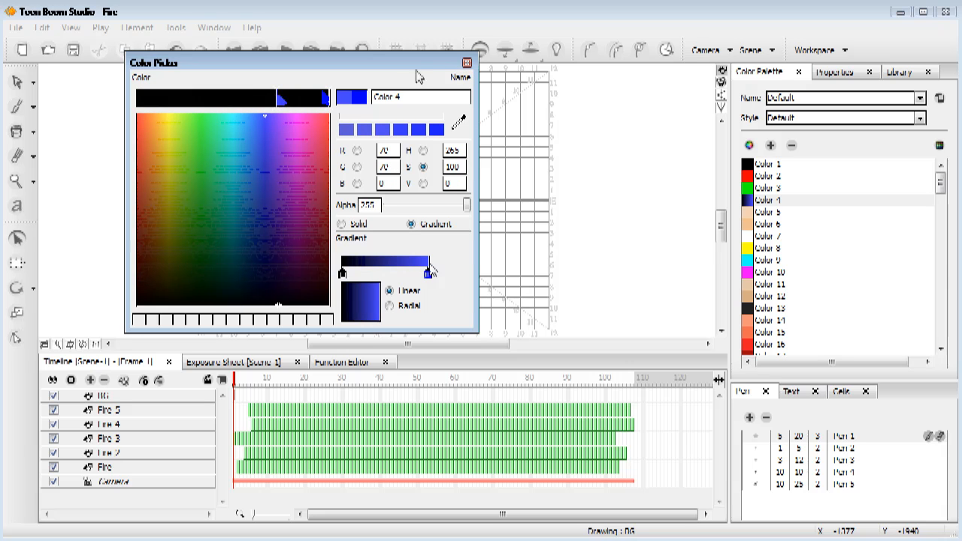
click(428, 272)
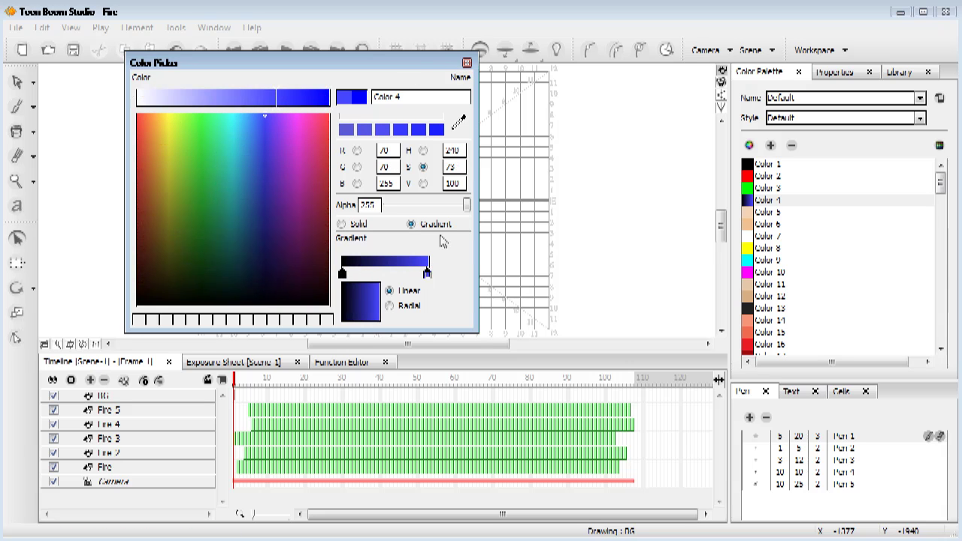
click(465, 62)
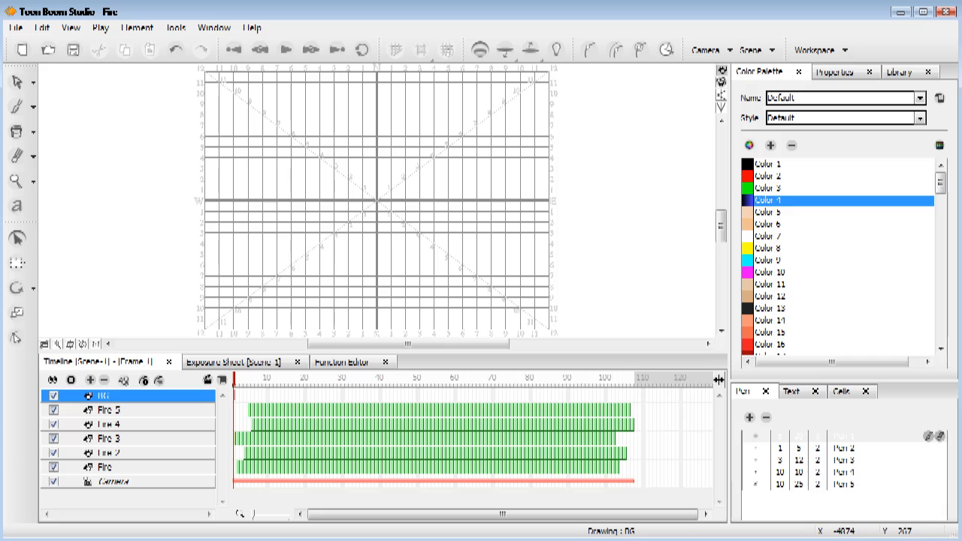
- Draw the BG shape with the Ellipse tool and pick the Paint tool for filling
click(33, 108)
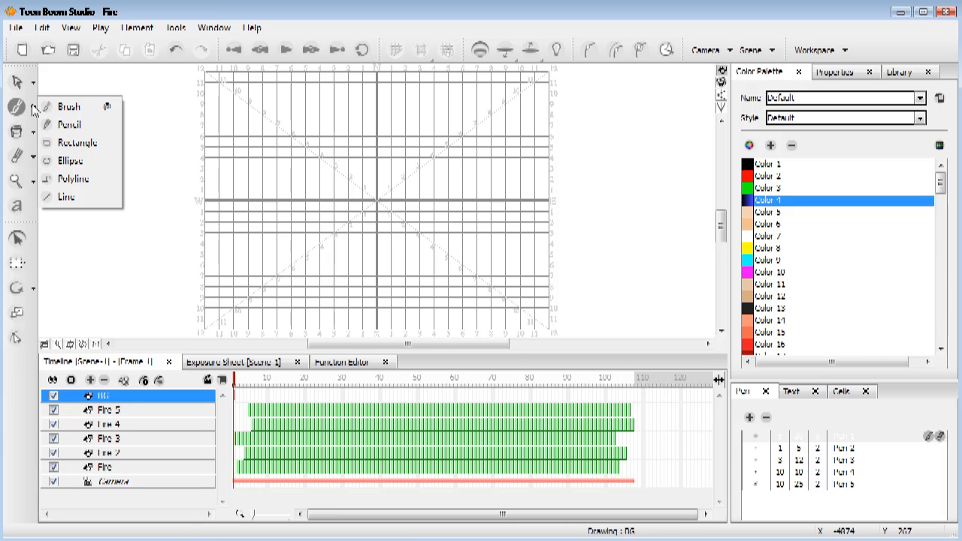
click(86, 159)
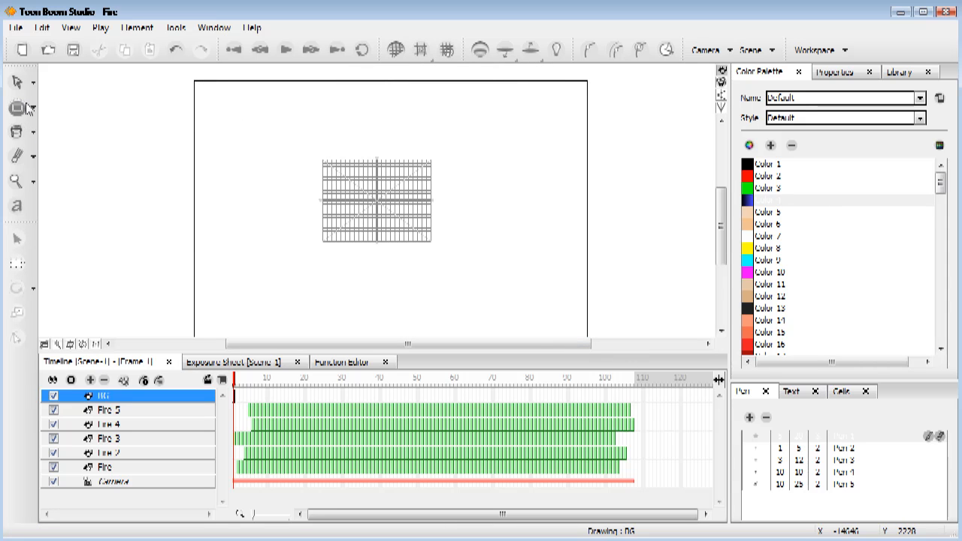
click(16, 131)
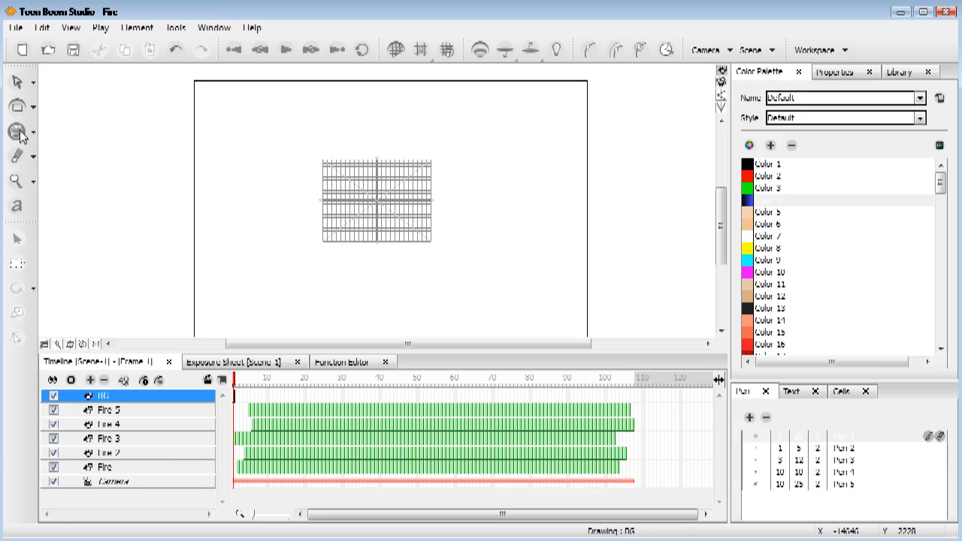
- Fill the BG drawing with the gradient and rotate it 90° so blue sits on top, viewed in camera
click(336, 127)
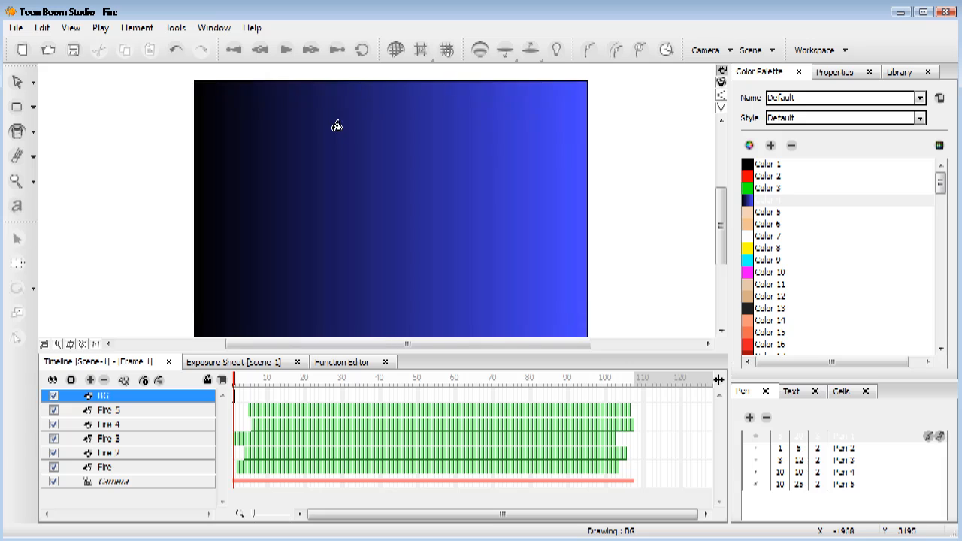
click(17, 81)
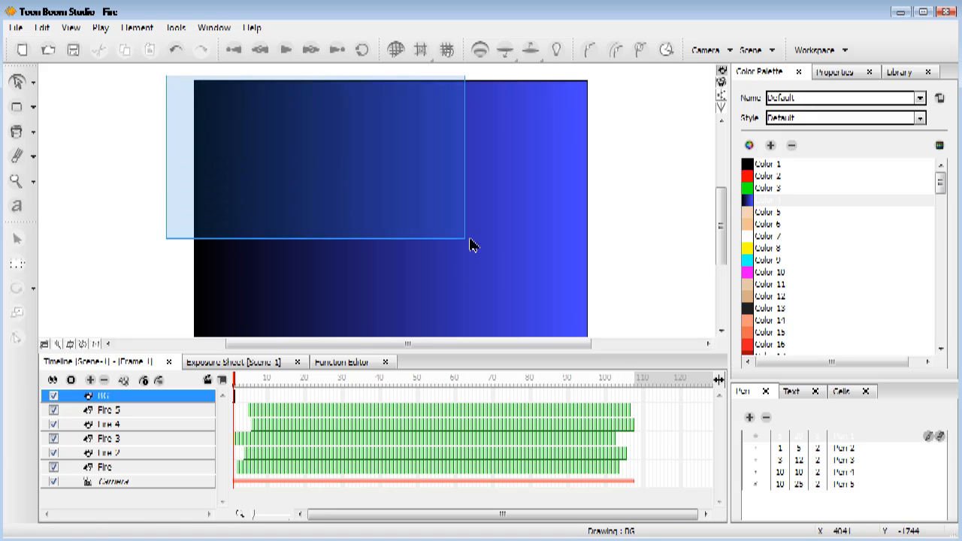
drag(168, 81, 644, 371)
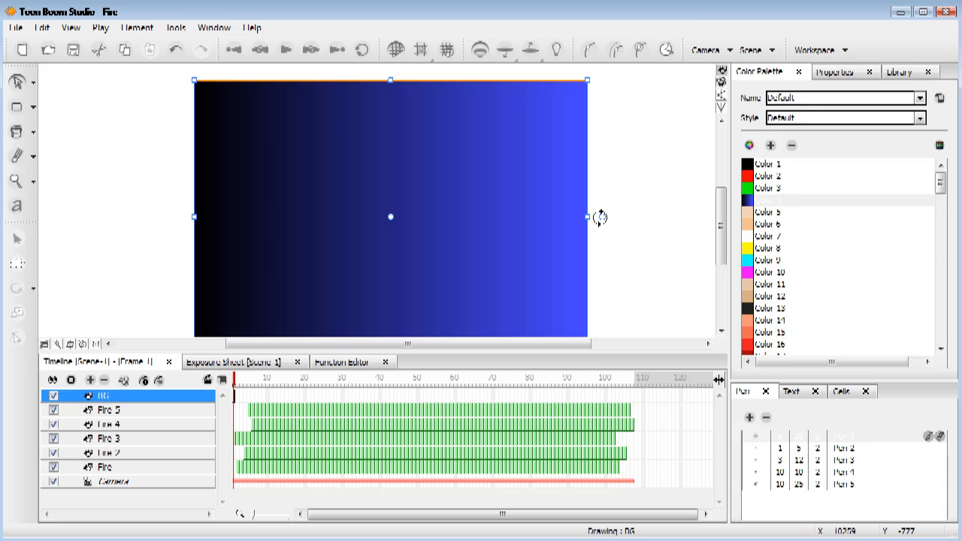
drag(601, 216, 392, 98)
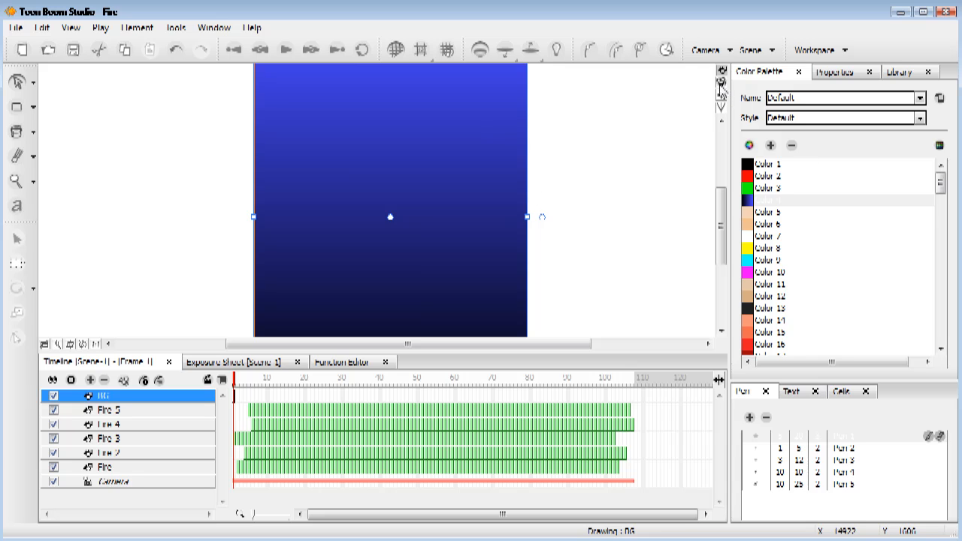
click(722, 84)
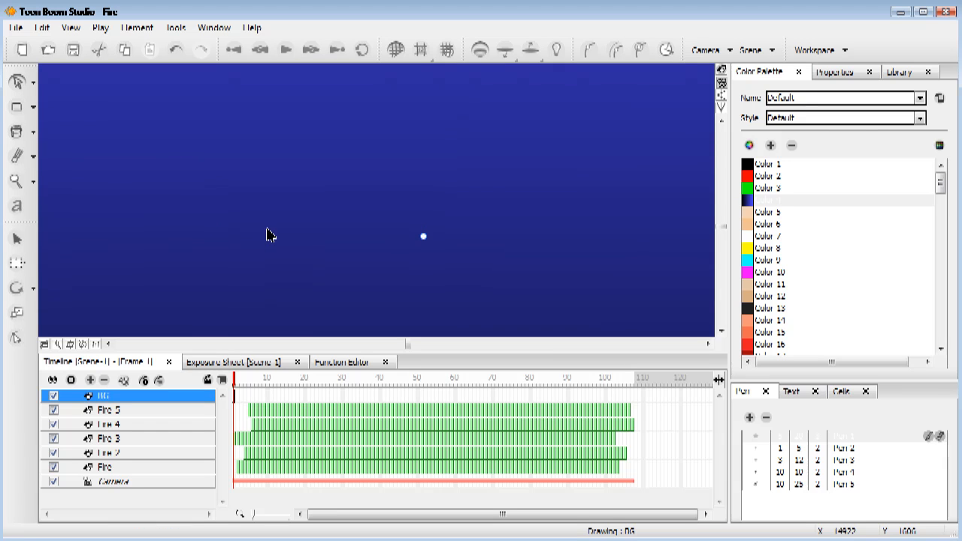
scroll(313, 252, down, 1)
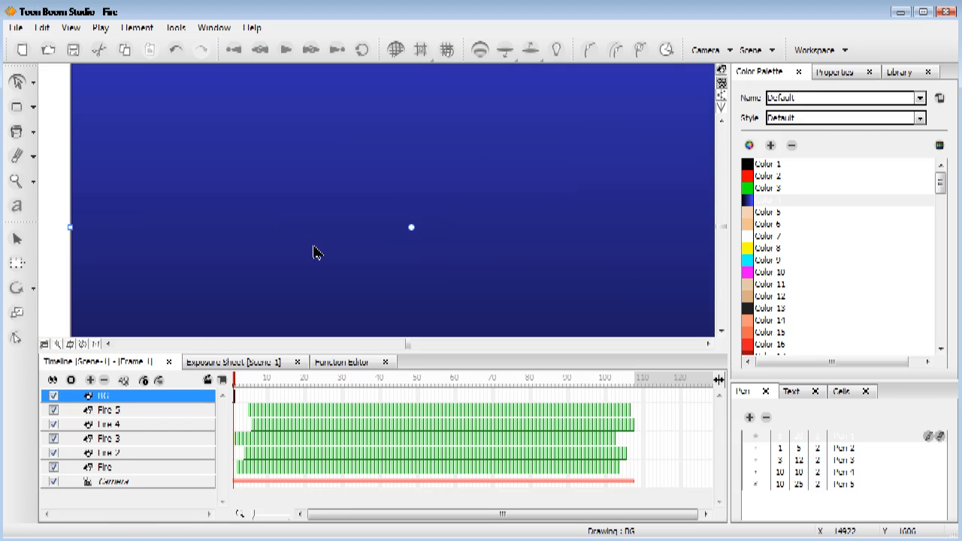
scroll(312, 253, down, 2)
scroll(312, 252, down, 1)
scroll(425, 162, down, 1)
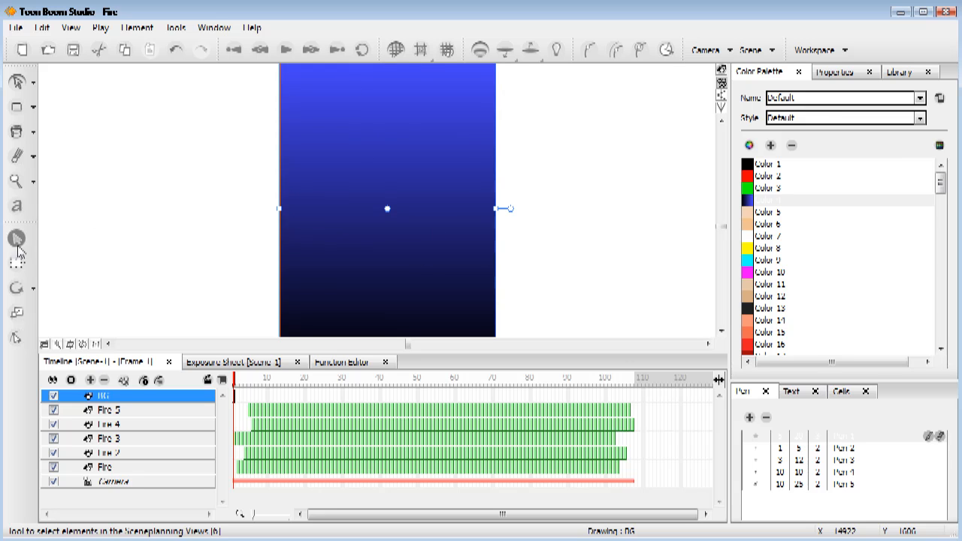
- Drag the BG layer down to just above Camera so it sits behind the flames
click(17, 239)
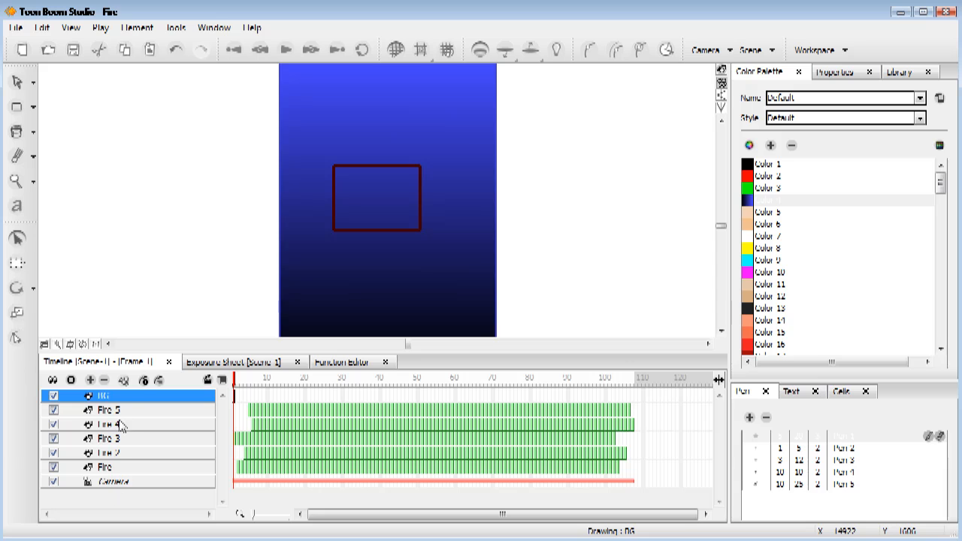
drag(111, 399, 113, 481)
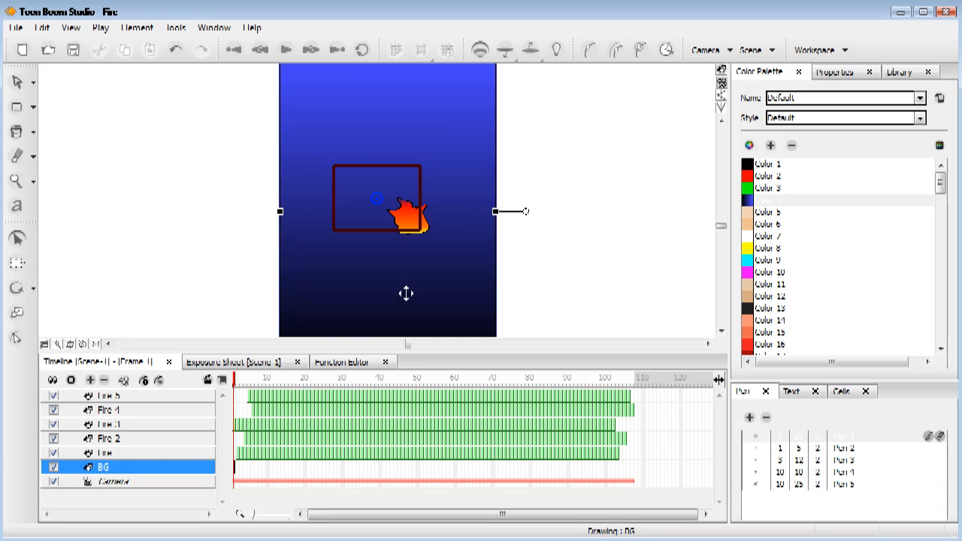
drag(245, 385, 237, 380)
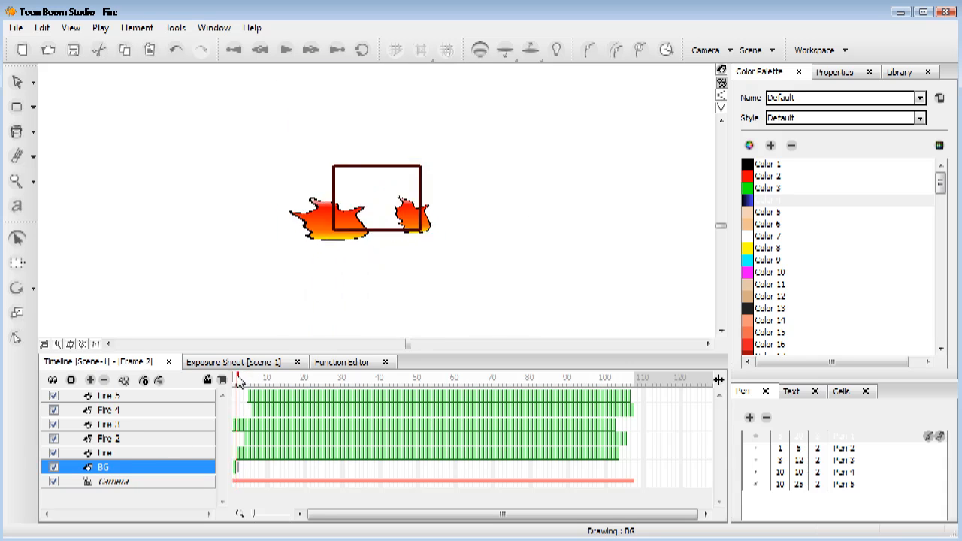
- Extend the BG cell's exposure to about frame 81 and check frame 28
right_click(235, 470)
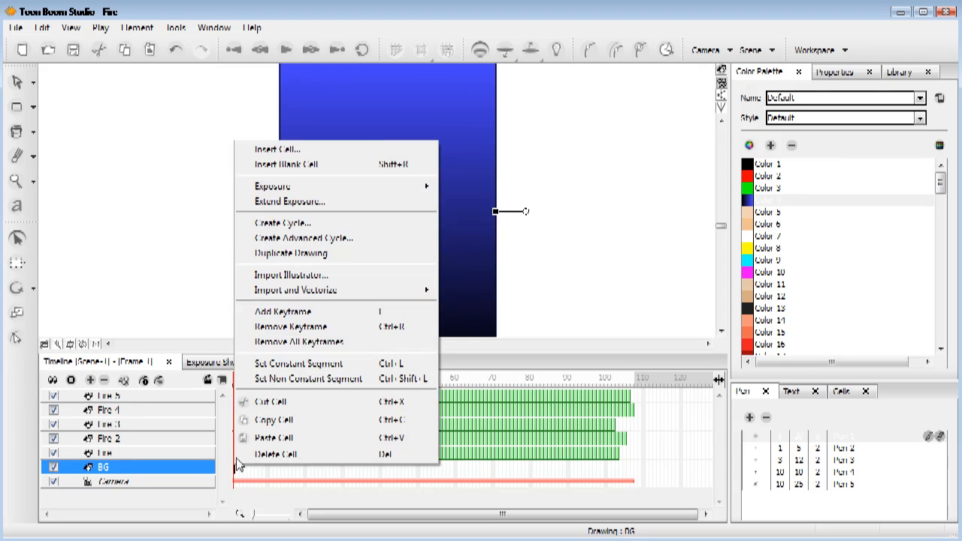
click(306, 206)
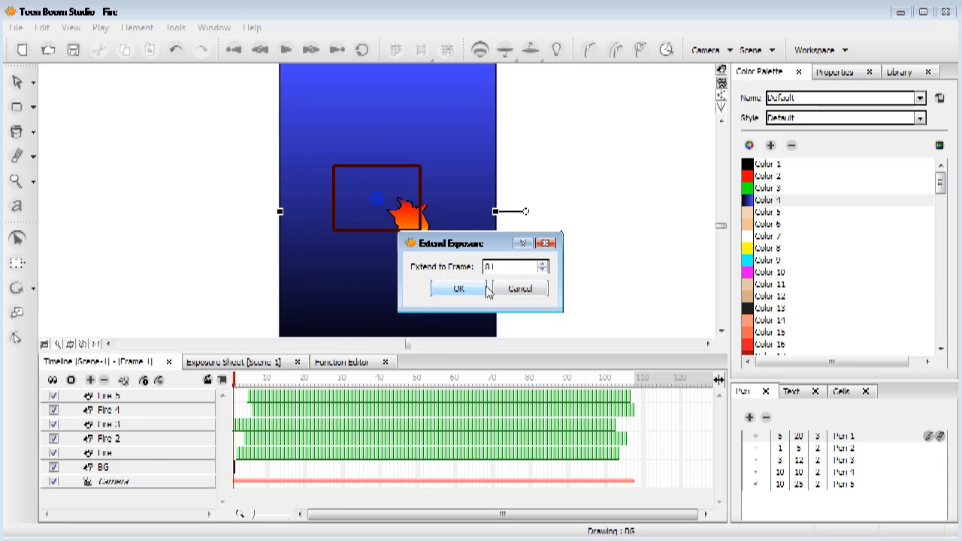
click(460, 289)
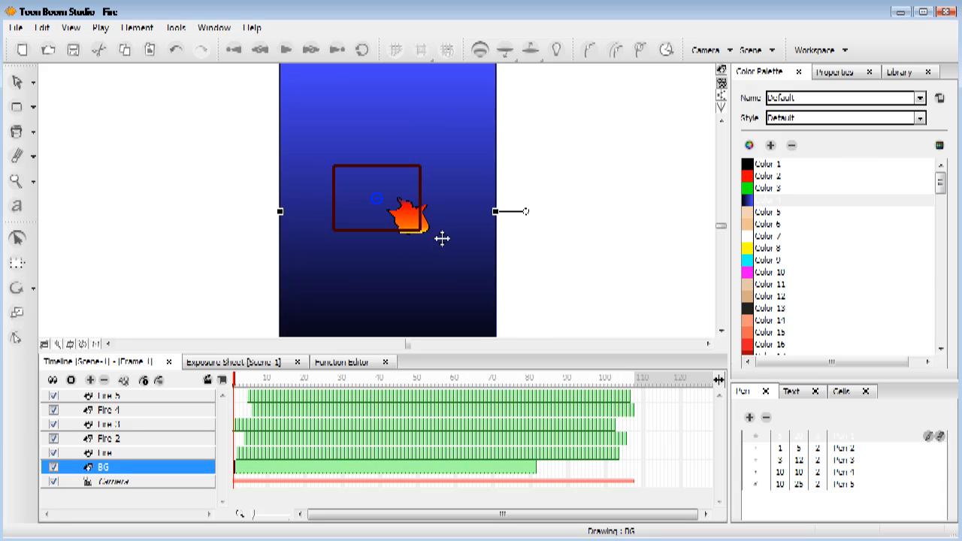
drag(254, 385, 338, 378)
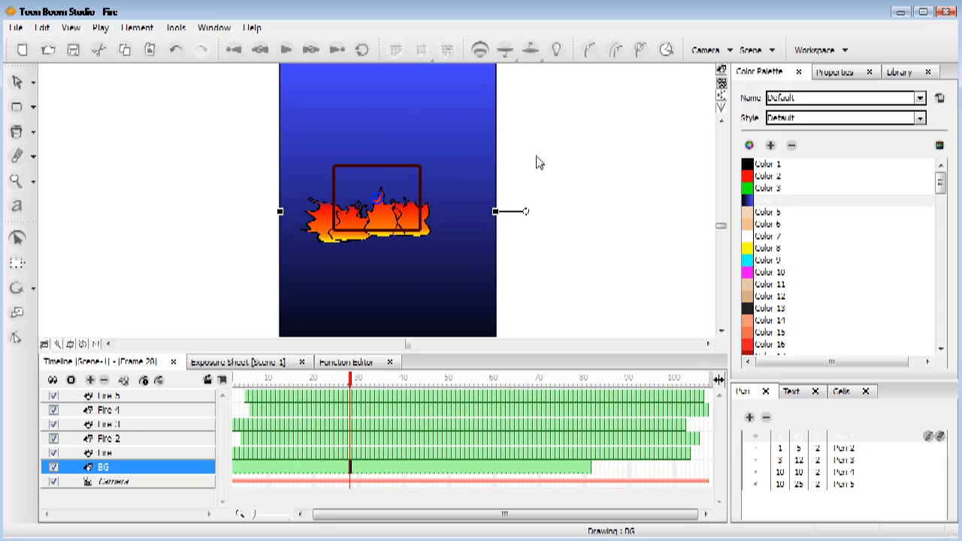
click(567, 154)
scroll(425, 176, up, 1)
scroll(424, 177, up, 1)
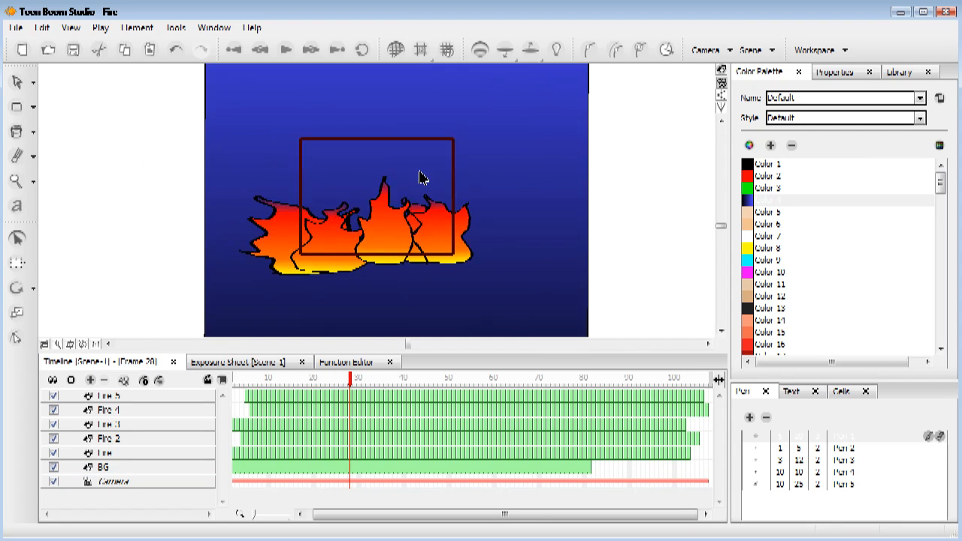
scroll(424, 176, up, 2)
scroll(423, 177, up, 1)
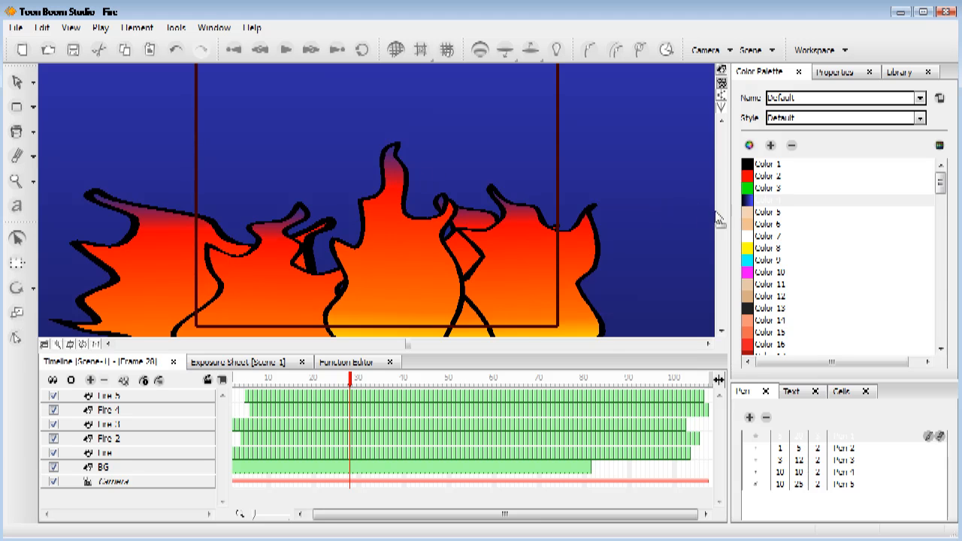
scroll(720, 220, up, 1)
scroll(721, 221, up, 1)
scroll(723, 223, up, 1)
scroll(725, 228, up, 1)
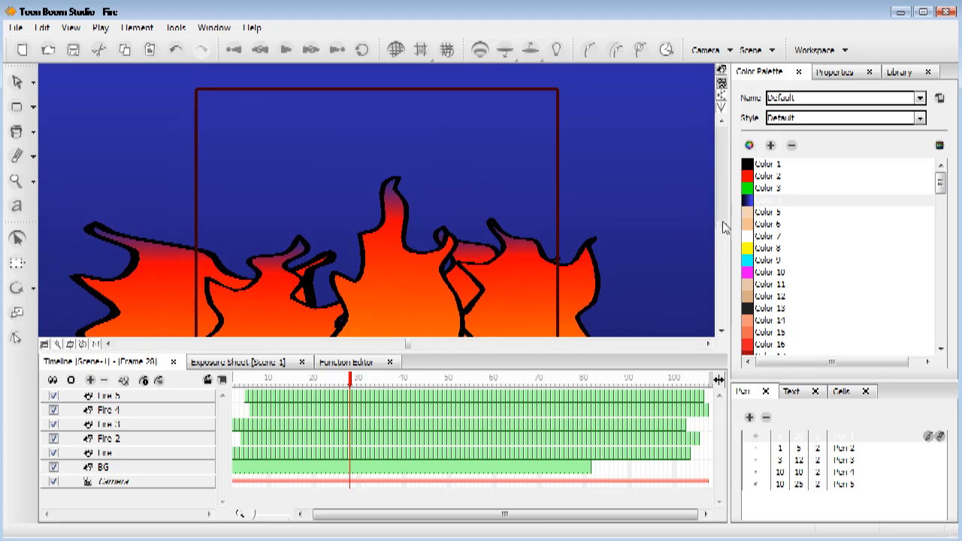
click(678, 233)
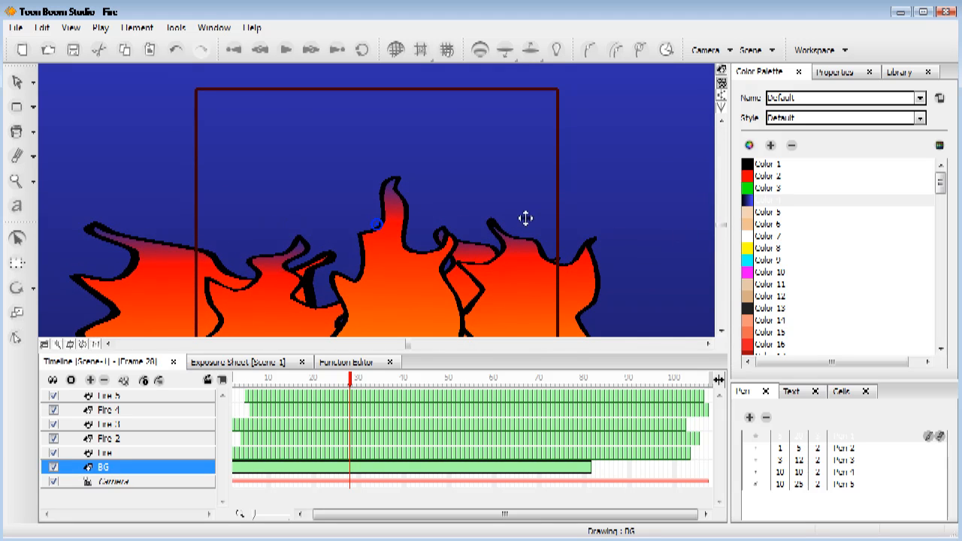
drag(634, 87, 637, 50)
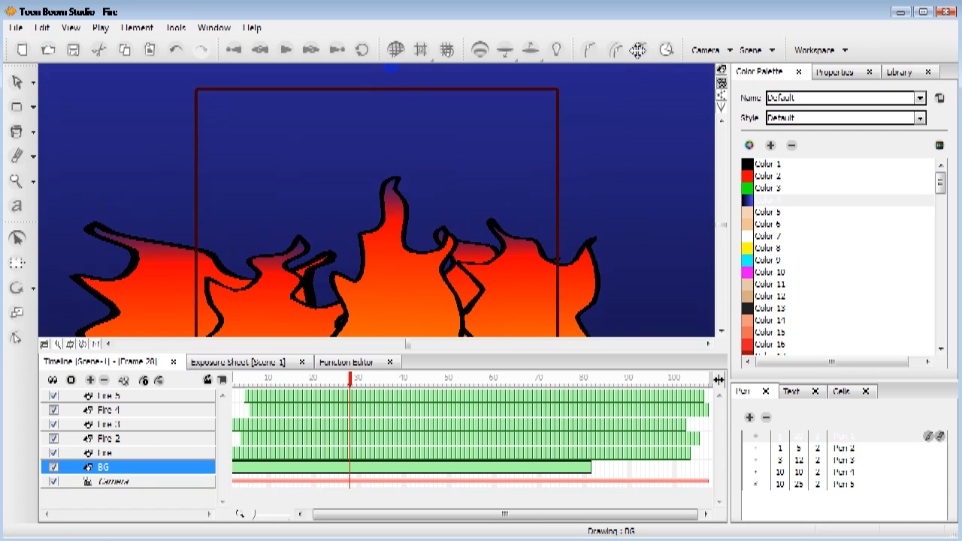
drag(350, 378, 451, 372)
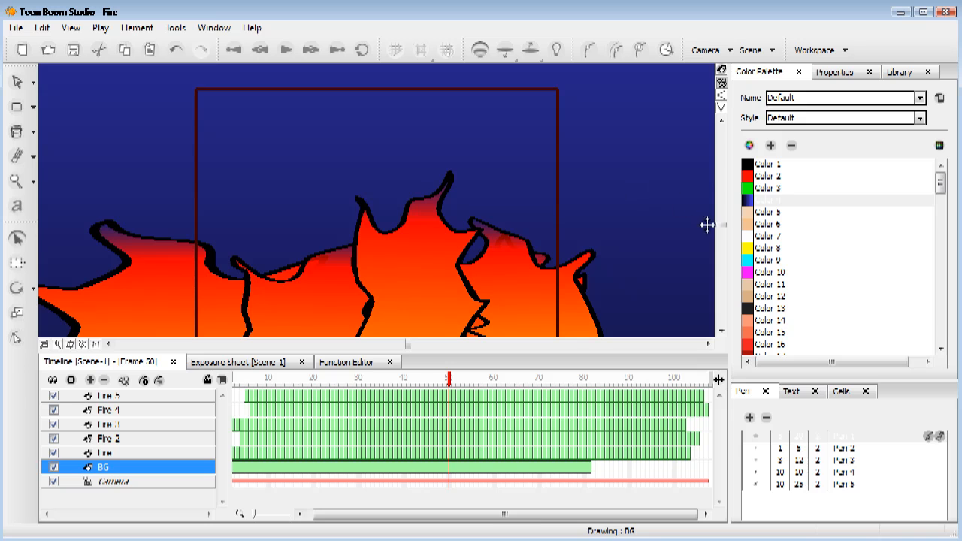
scroll(725, 229, down, 2)
scroll(725, 229, up, 3)
scroll(725, 229, down, 3)
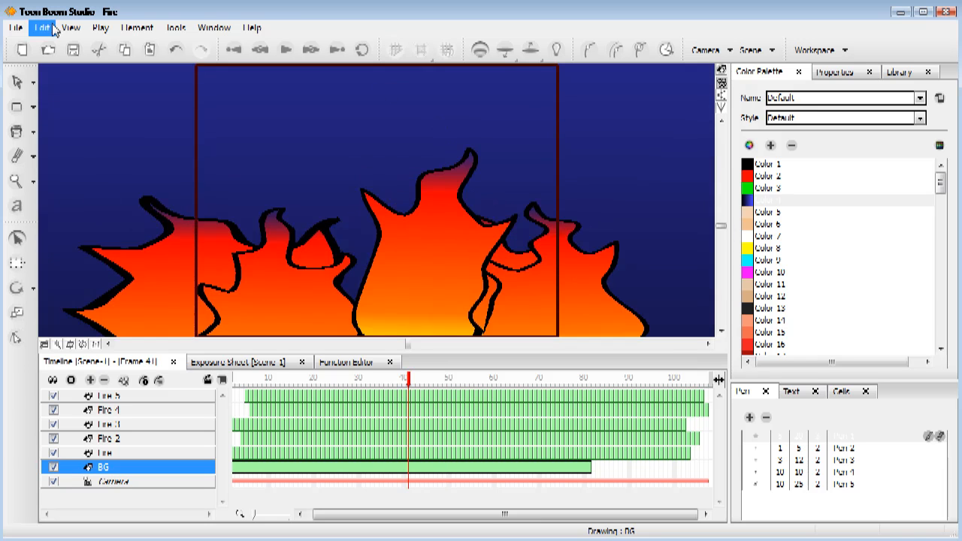
- Start a Flash movie export and confirm JPEG quality 70 in its options
click(15, 27)
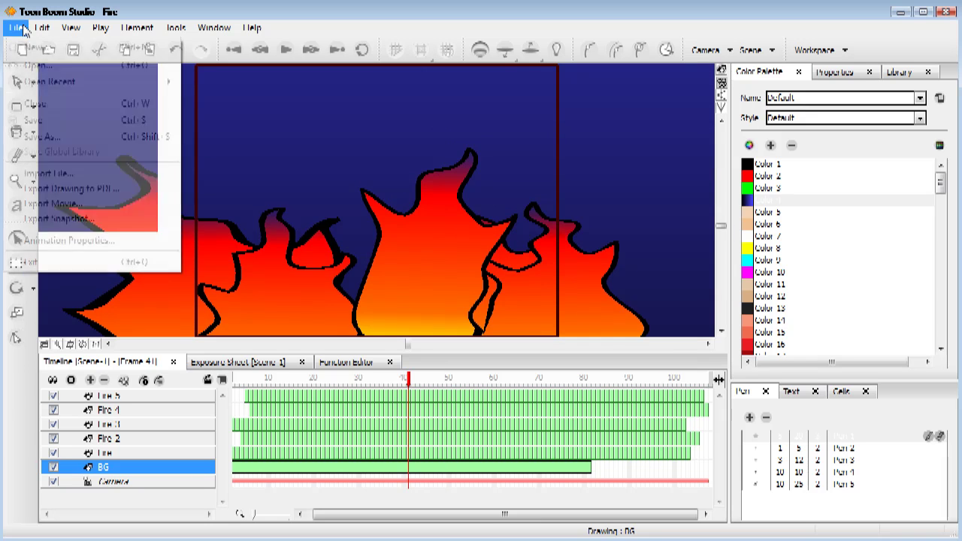
click(79, 204)
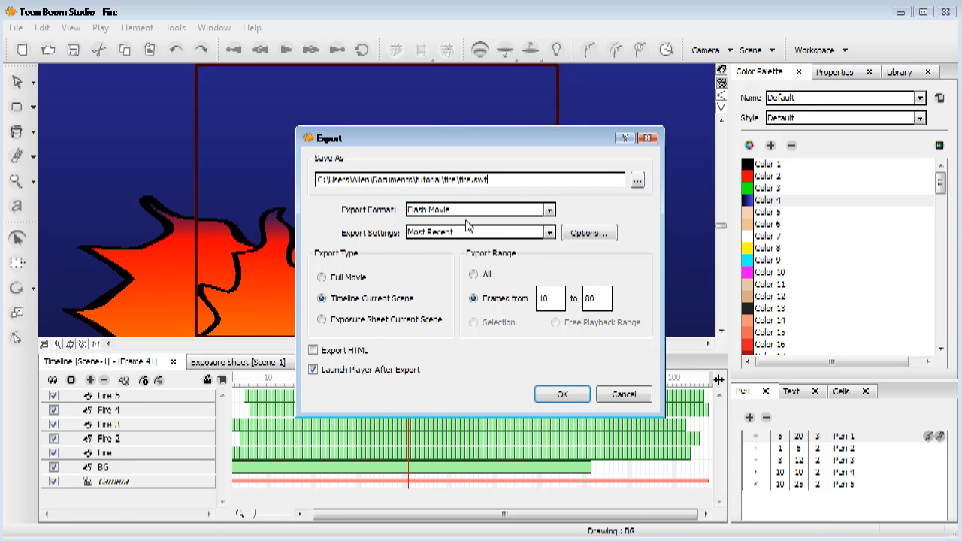
click(571, 232)
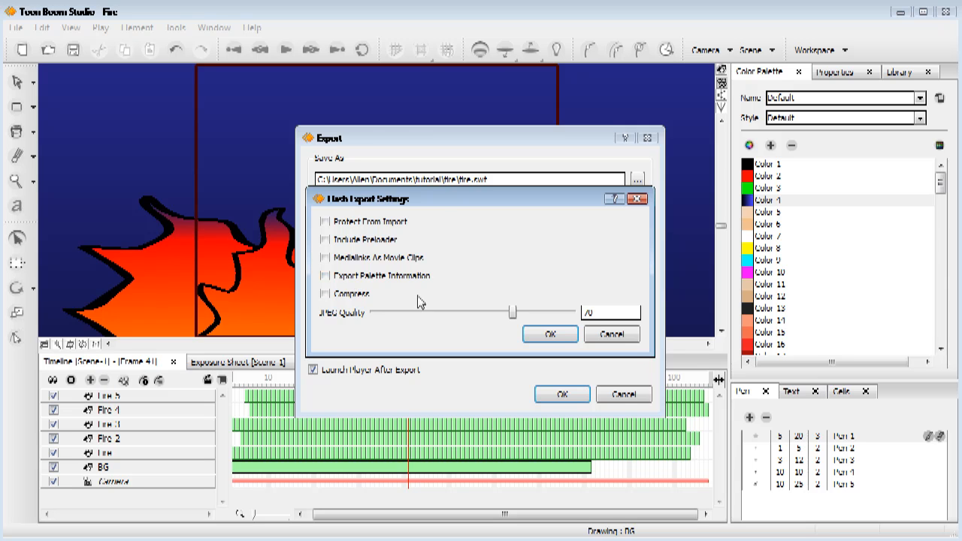
drag(444, 211, 434, 194)
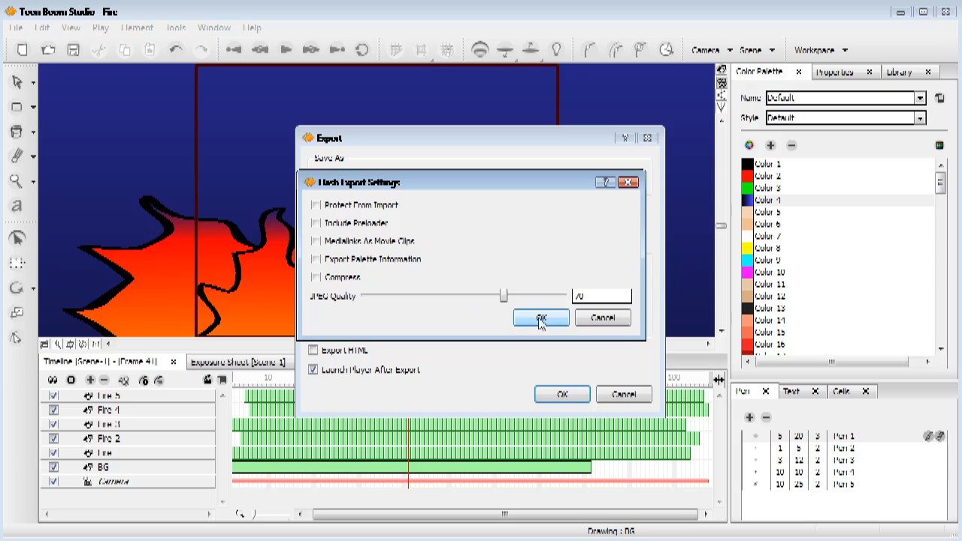
double_click(587, 299)
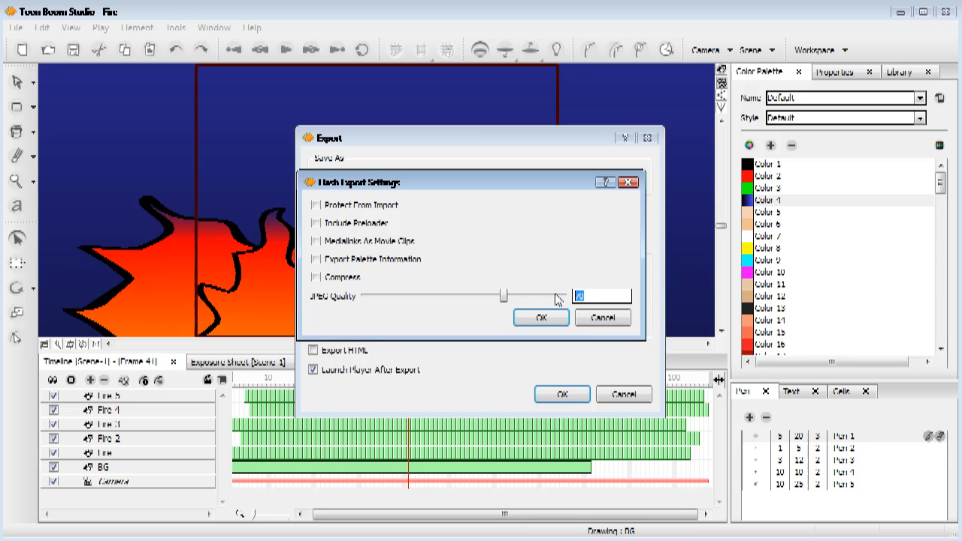
text(70)
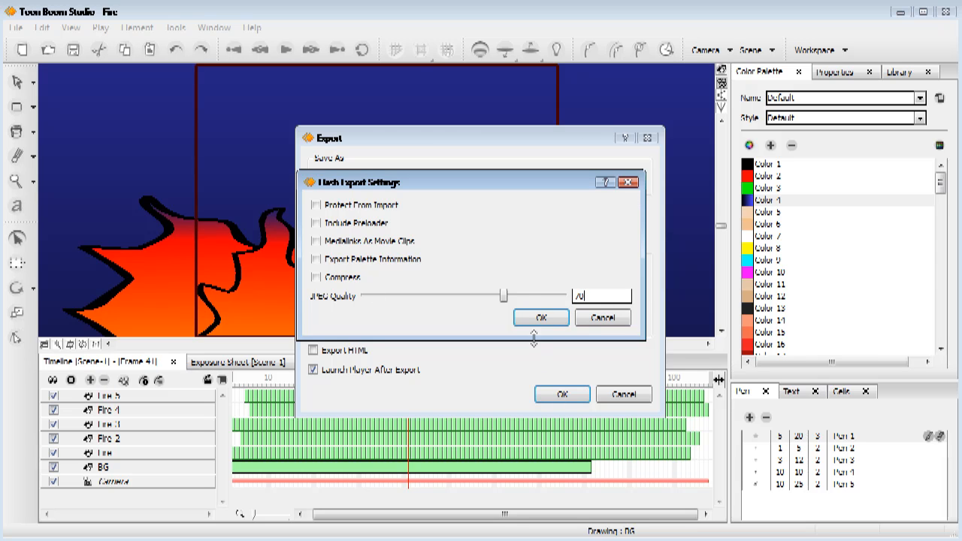
click(541, 317)
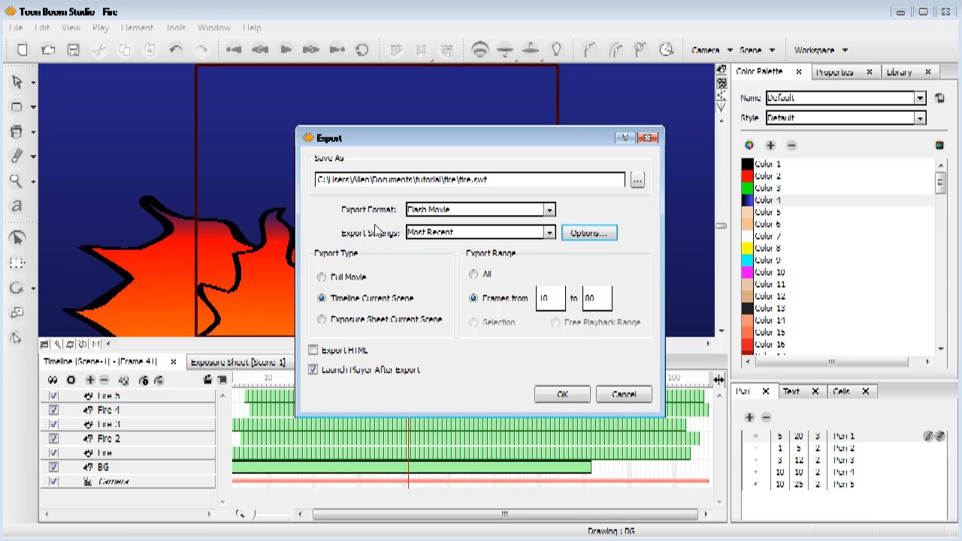
- Set the export's last frame and disable launching the player after export
drag(406, 137, 445, 18)
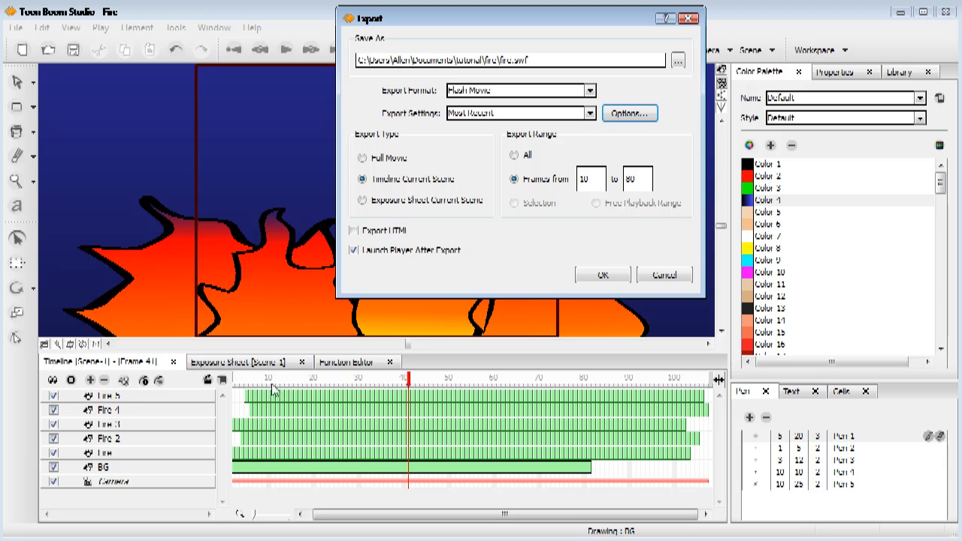
double_click(639, 179)
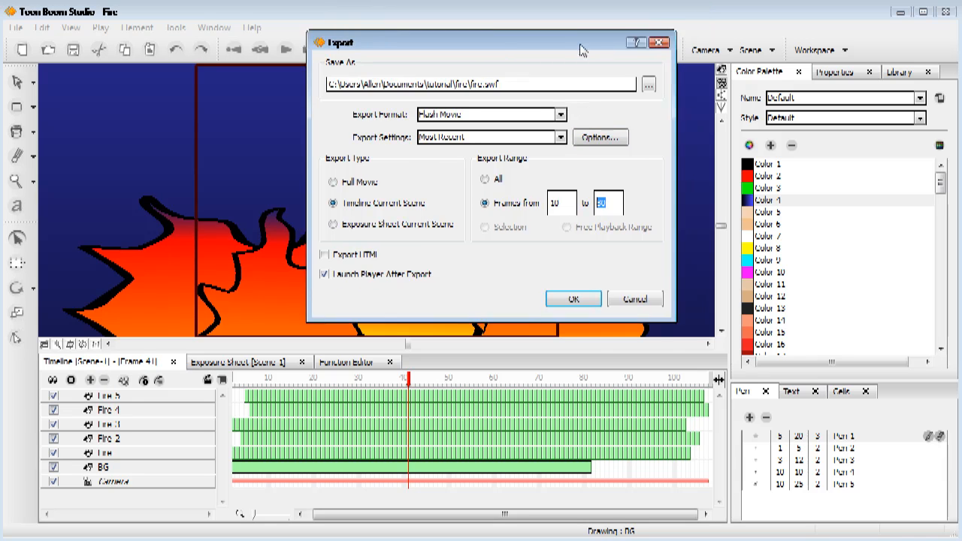
drag(615, 19, 566, 68)
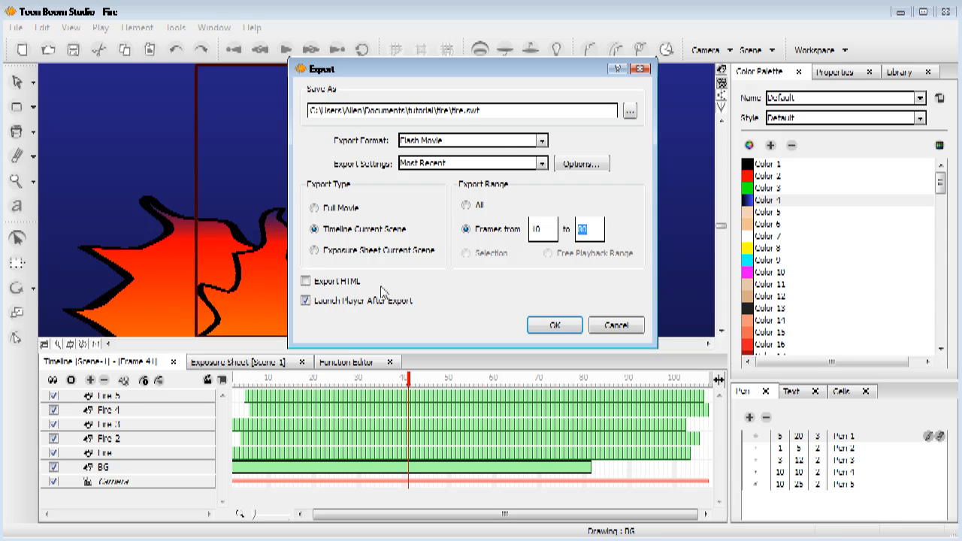
click(305, 300)
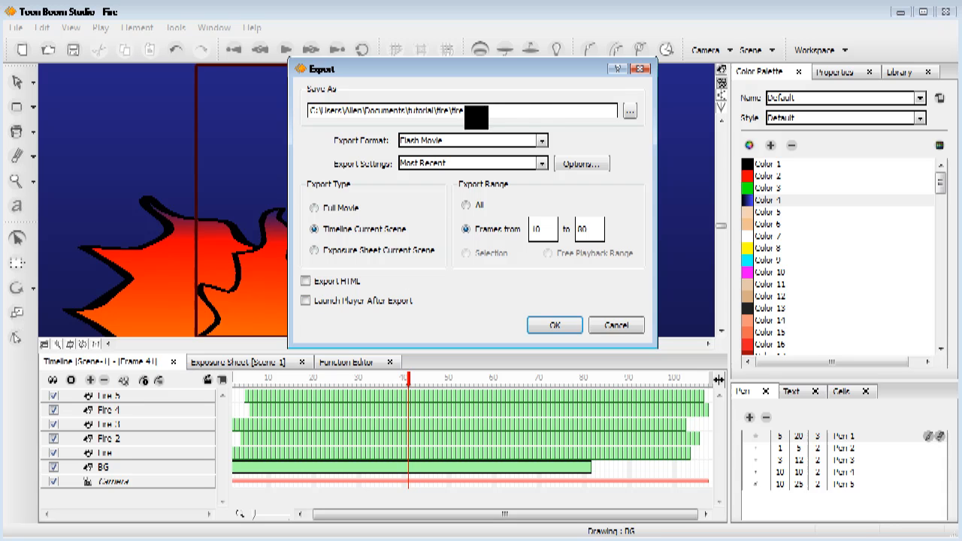
- Name the export file fire 02, run the Flash export and dismiss the success message
click(629, 111)
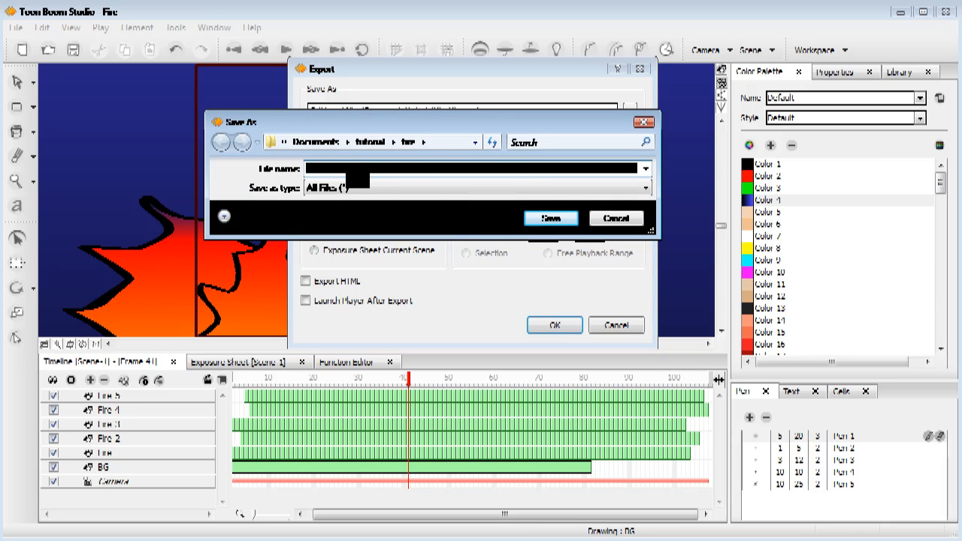
click(548, 226)
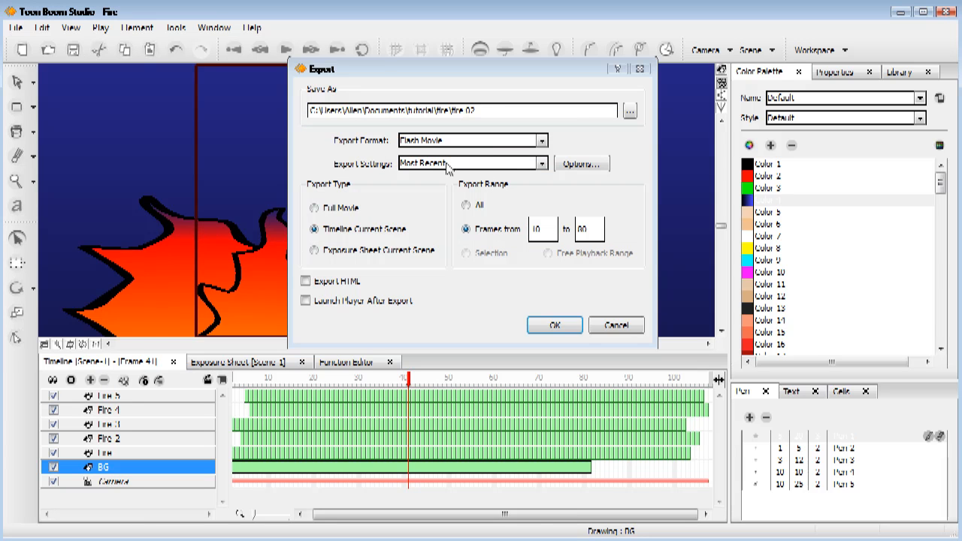
click(547, 317)
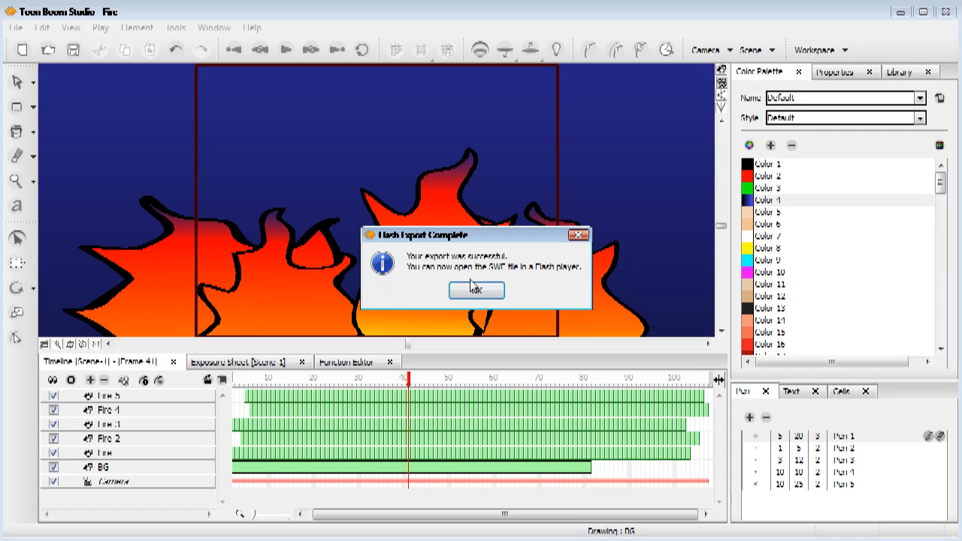
click(476, 290)
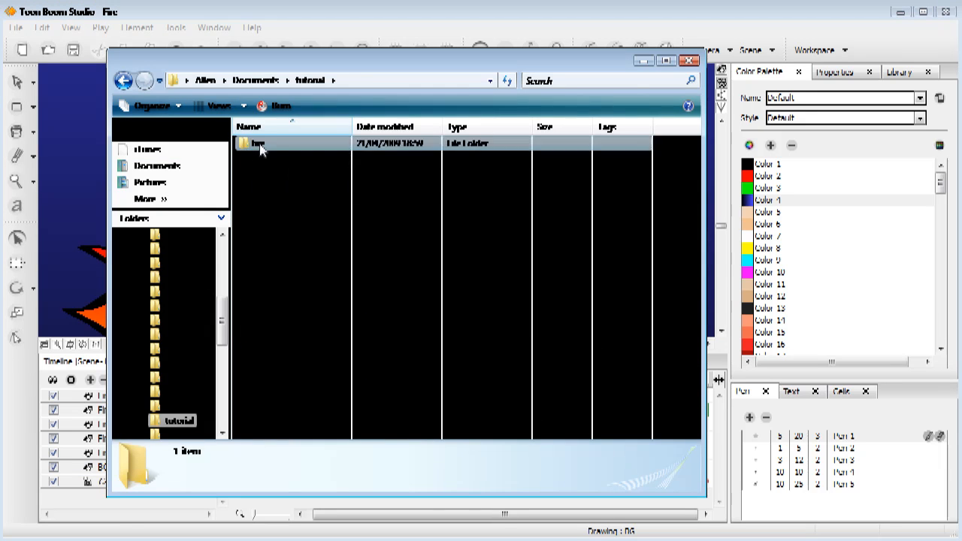
- Play fire 02.swf from the fire folder in an enlarged, centred Flash Player window
double_click(260, 148)
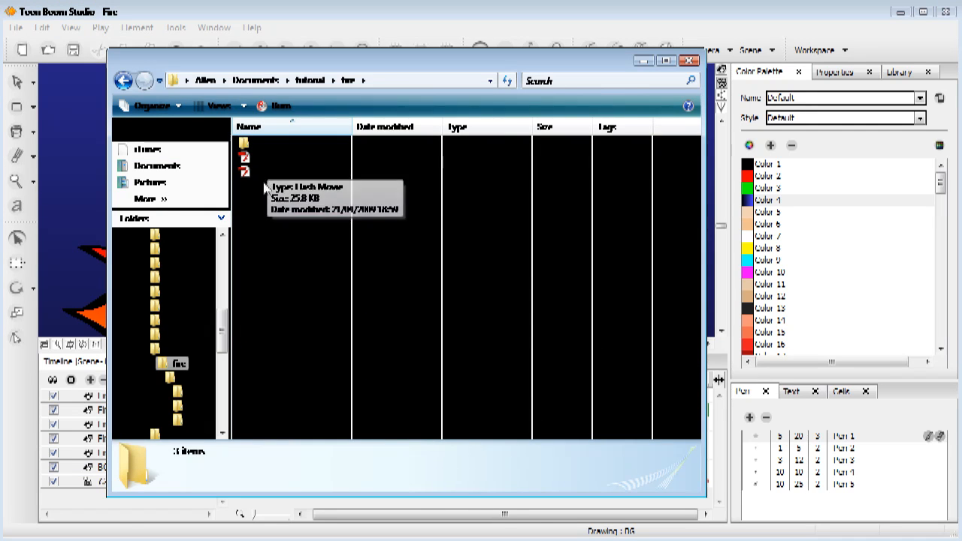
click(308, 176)
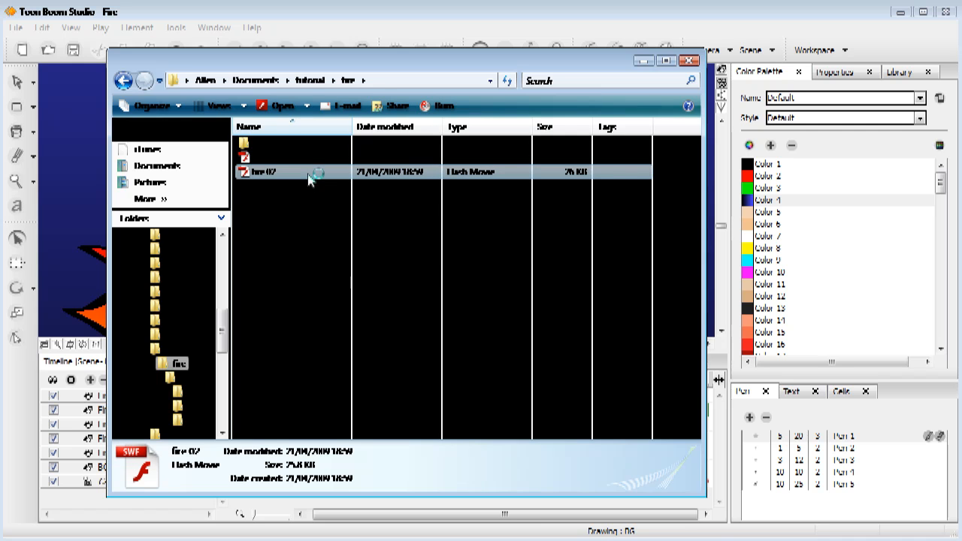
double_click(308, 174)
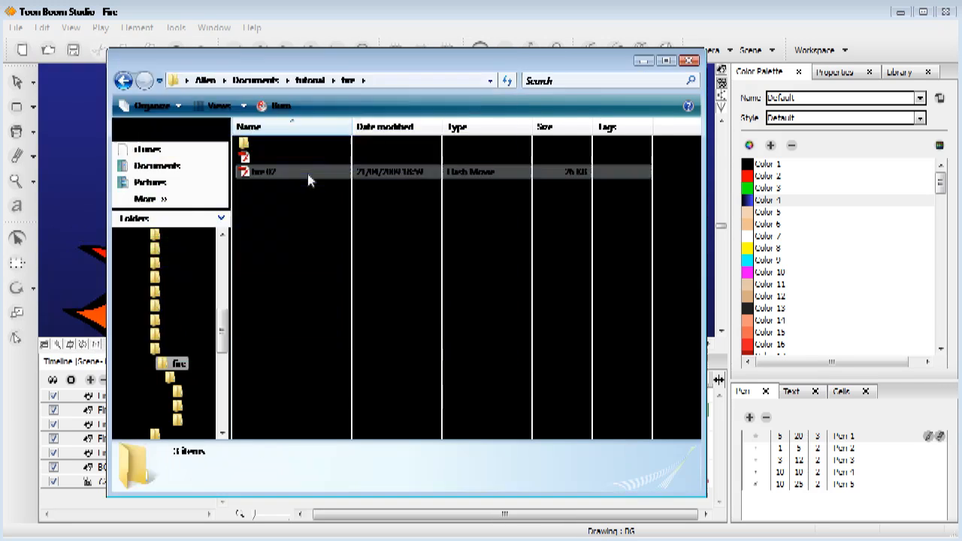
drag(308, 66, 515, 87)
mouse_move(604, 378)
mouse_down()
mouse_move(912, 443)
mouse_move(802, 451)
mouse_up()
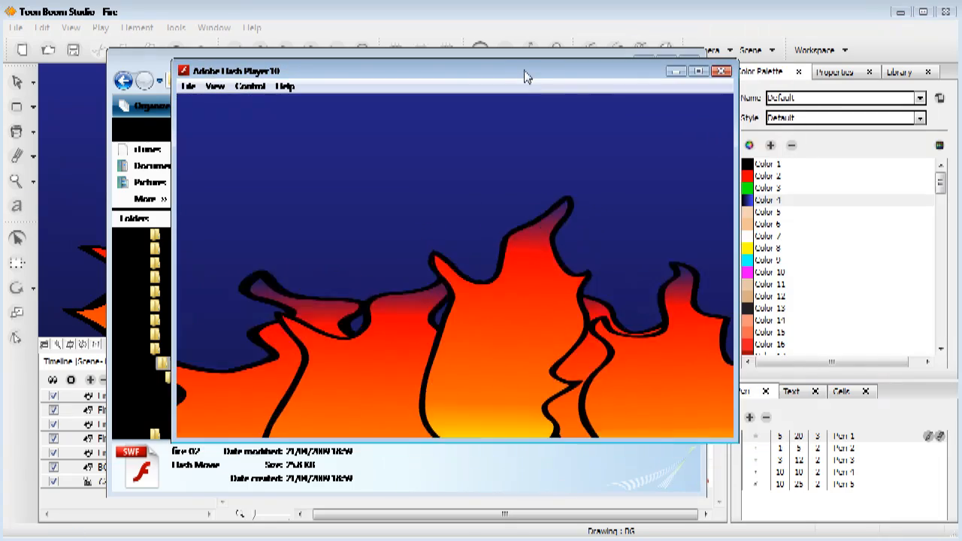
- Close the Flash Player and Explorer windows to return to the Fire scene
drag(473, 83, 404, 71)
click(720, 70)
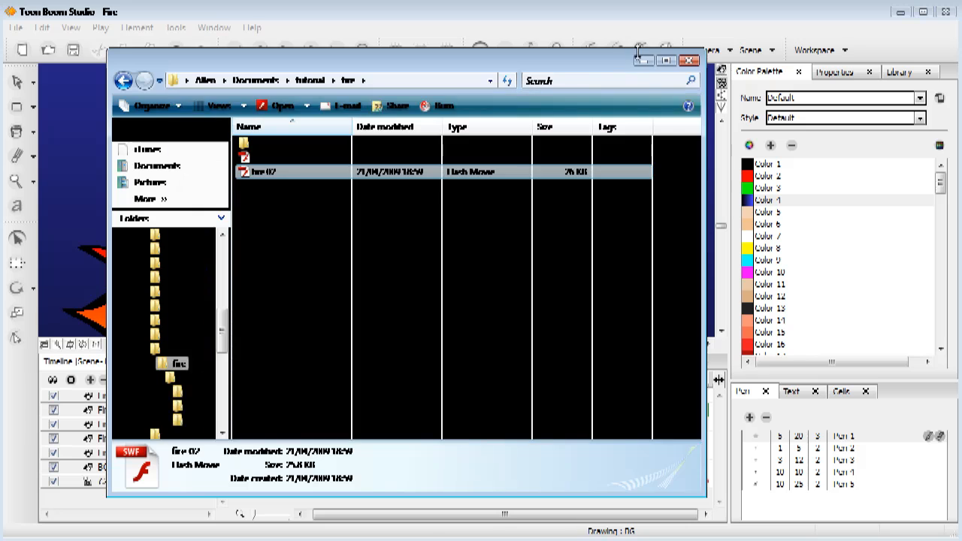
click(509, 6)
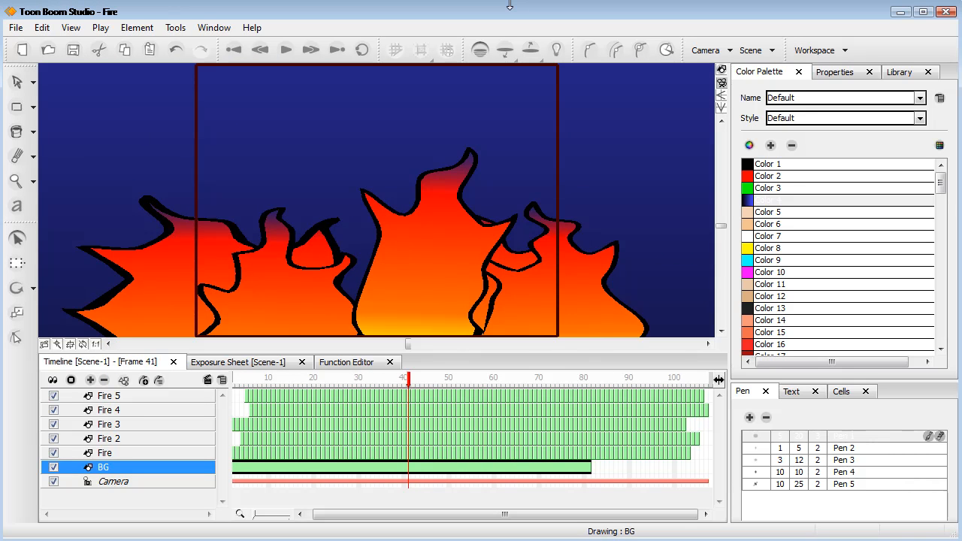